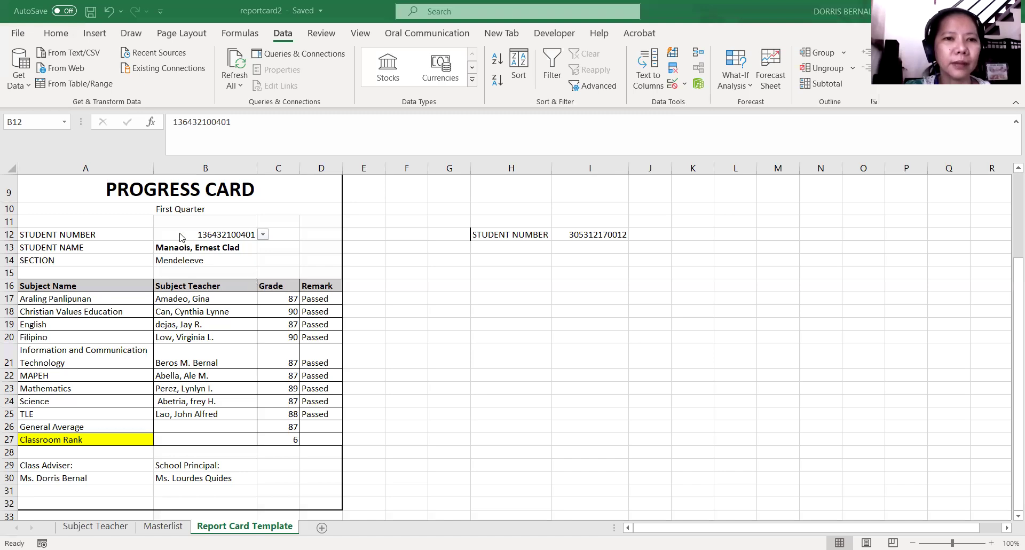
Step: Pick another student number in B12 to refill the card, then view the Subject Teacher sheet
left_click(261, 237)
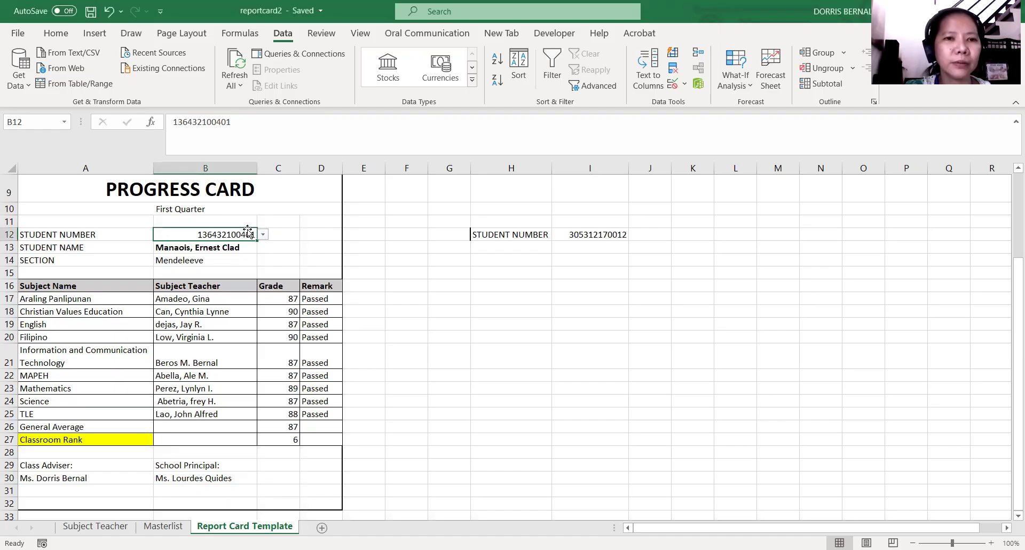
left_click(263, 235)
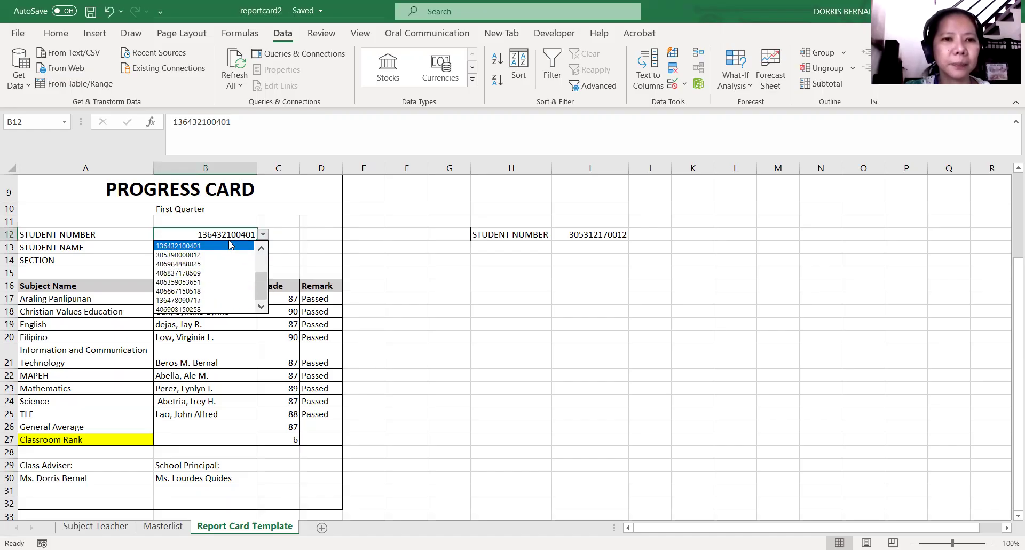
key("Return")
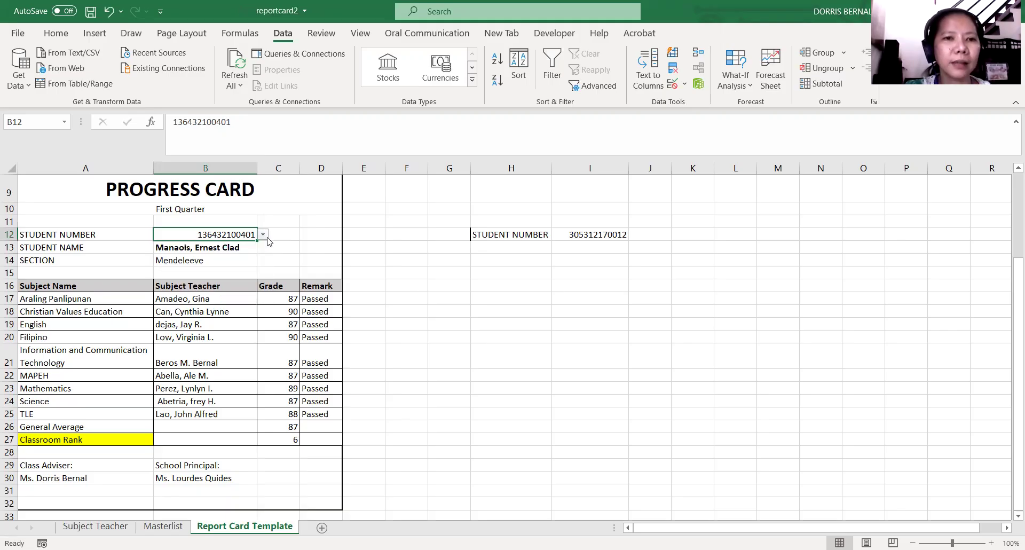
left_click(264, 235)
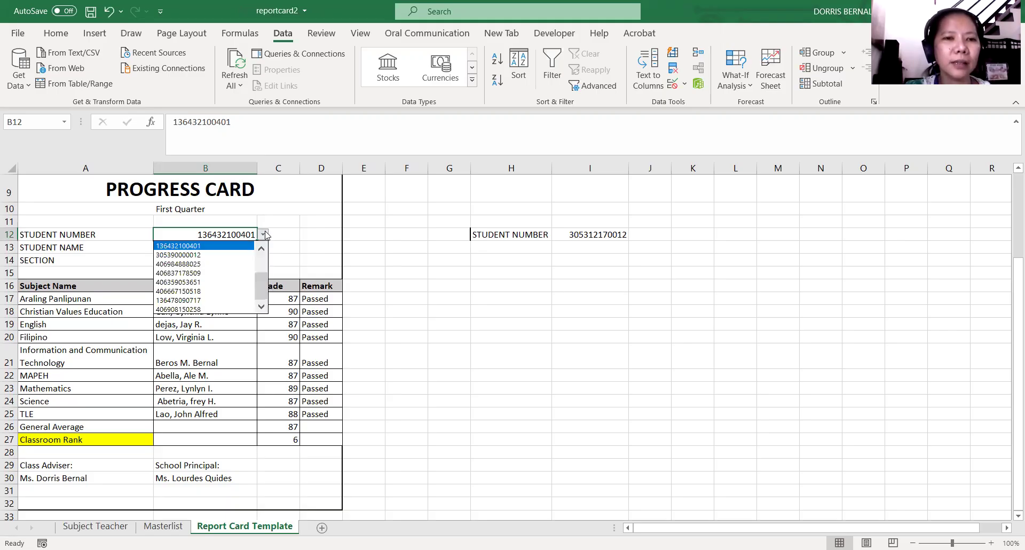
left_click(197, 263)
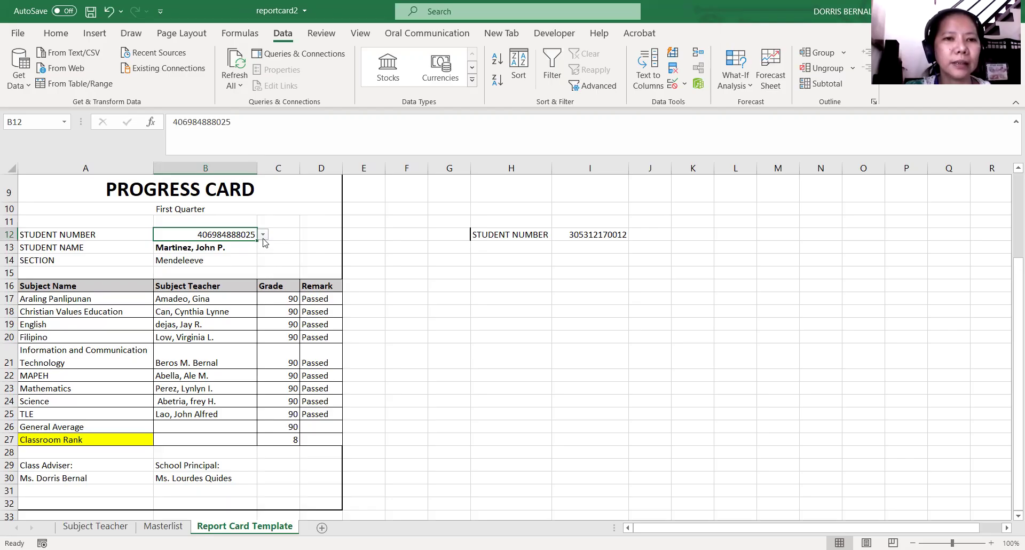
left_click(105, 527)
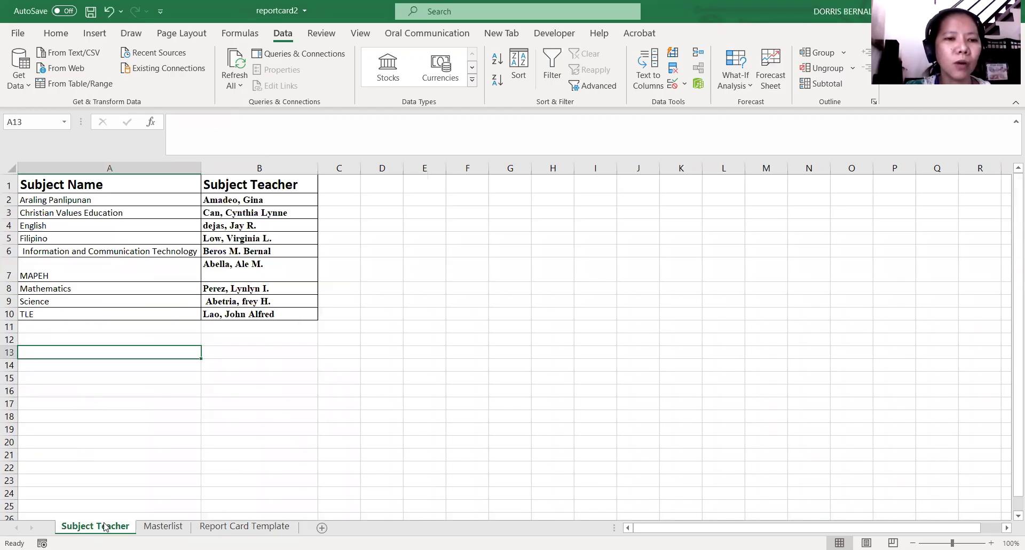
Step: Look over the Masterlist sheet, then return to the Report Card Template and its B12 student list
left_click(163, 526)
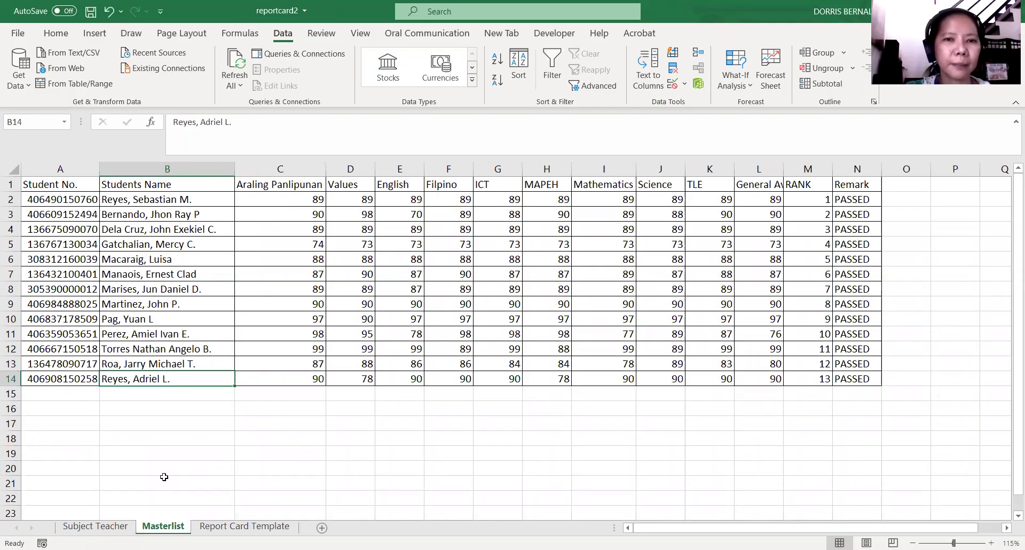
left_click(227, 528)
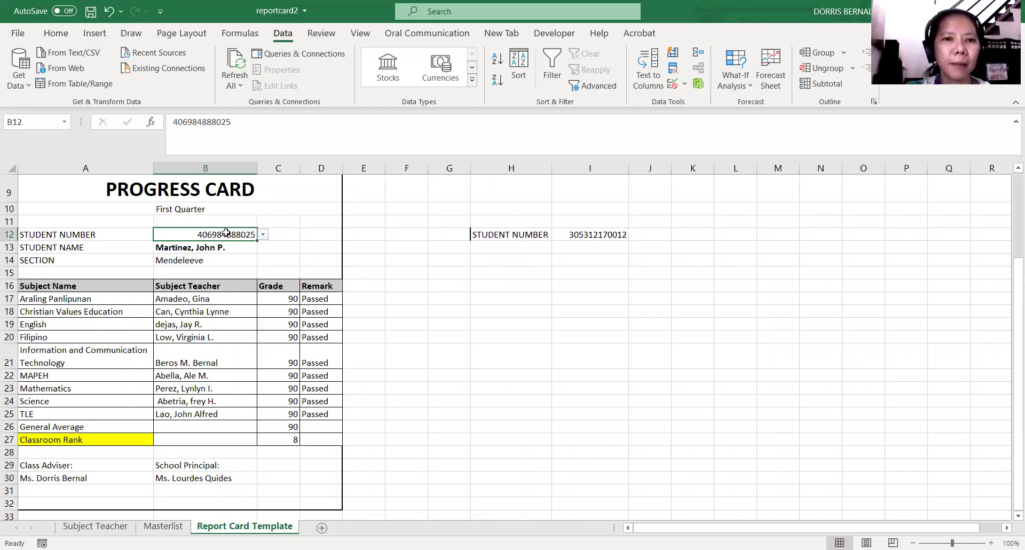
left_click(263, 235)
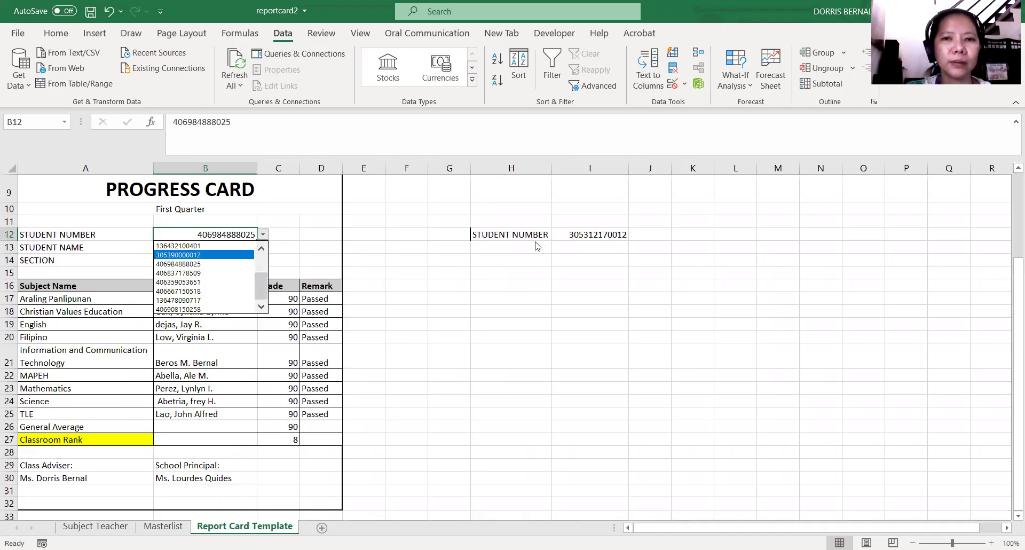
Step: Clear the old student-number label and value from H12:I12
left_click(580, 235)
left_click_drag(502, 235, 617, 236)
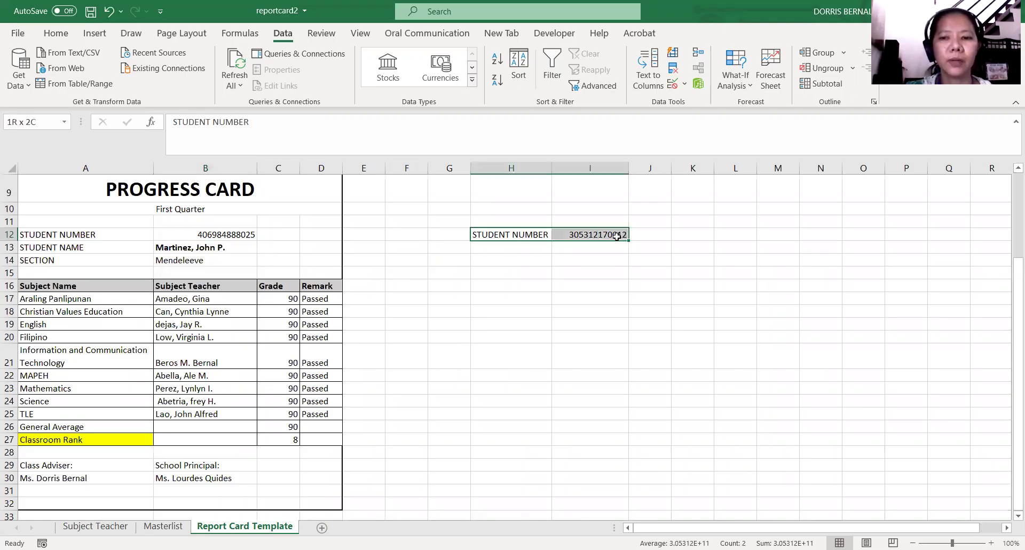
key("Delete")
left_click(659, 233)
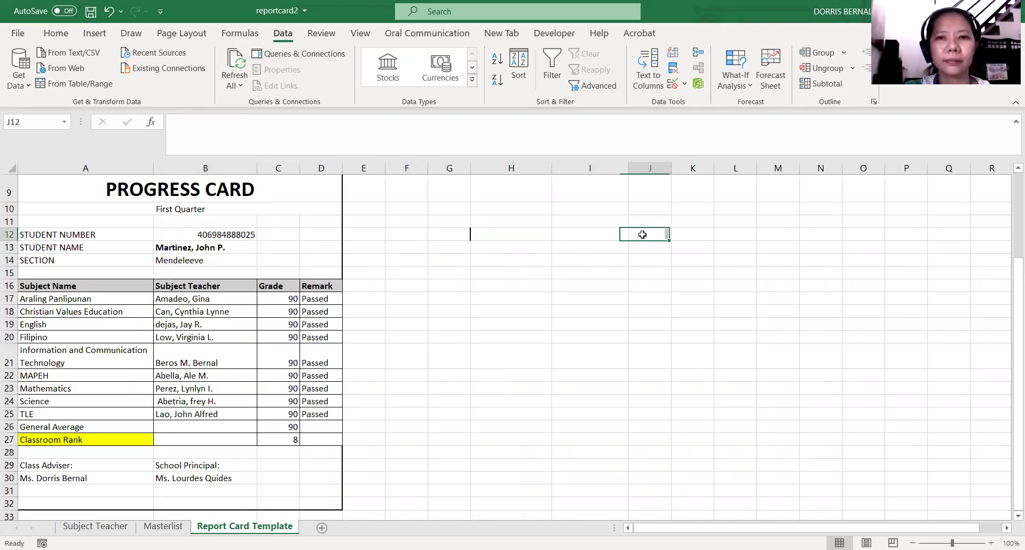
left_click(602, 231)
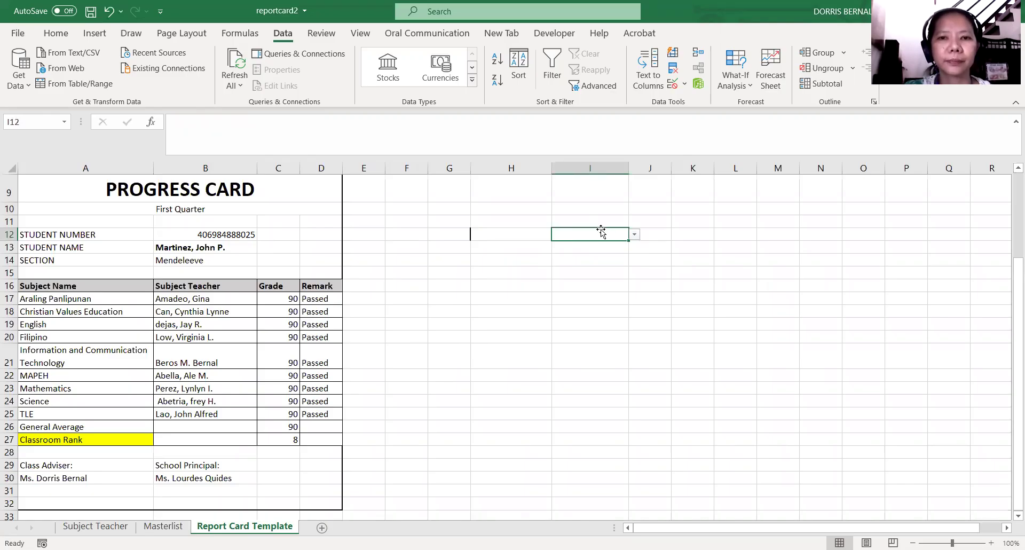
left_click(579, 287)
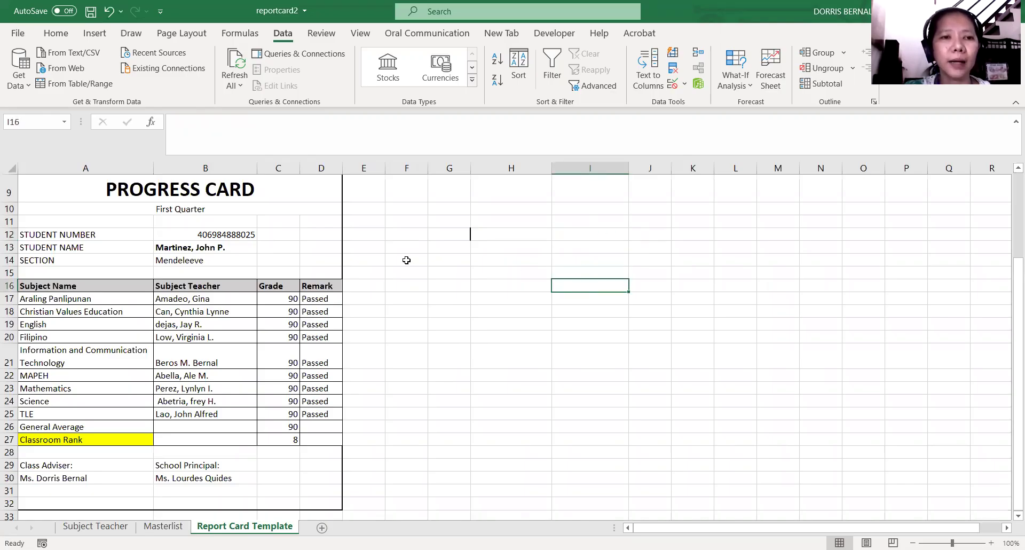
Step: Copy the STUDENT NUMBER label from A12 into H18
left_click(86, 235)
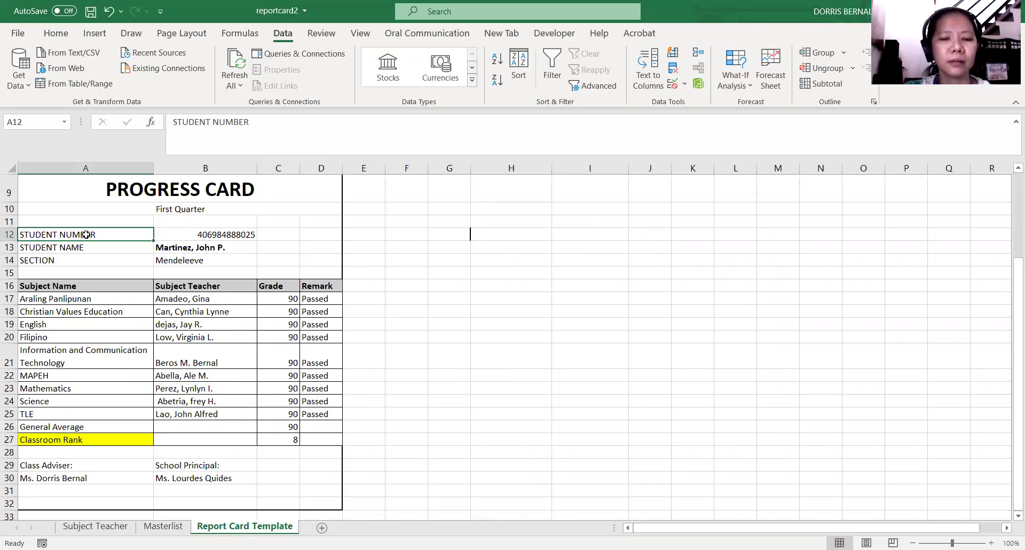
key("ctrl+c")
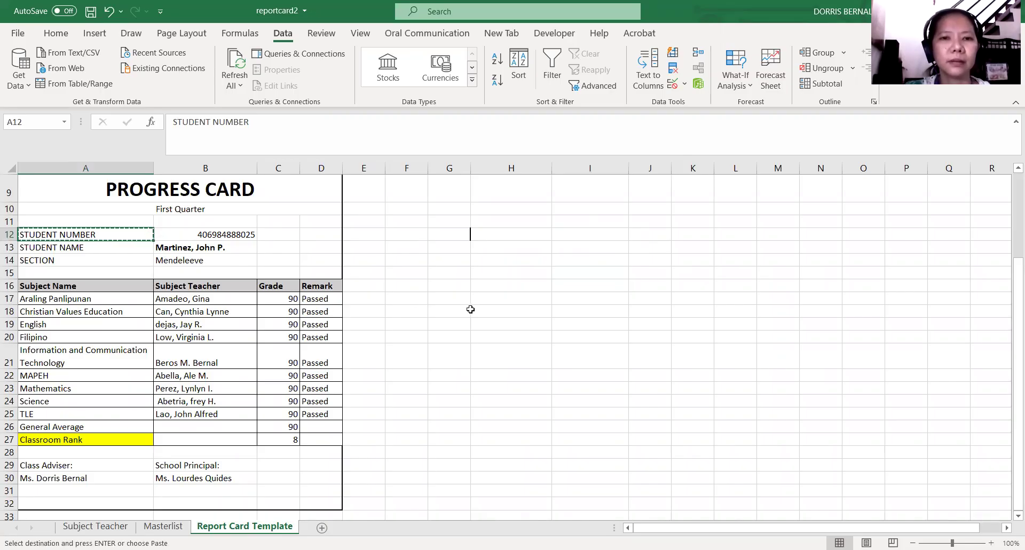
left_click(469, 310)
left_click(497, 312)
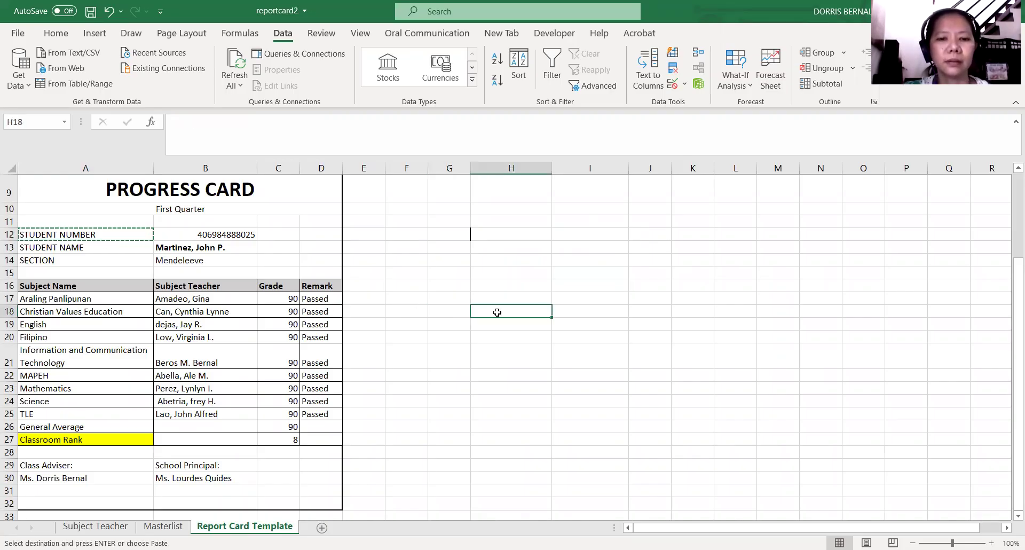
key("ctrl+v")
left_click(578, 312)
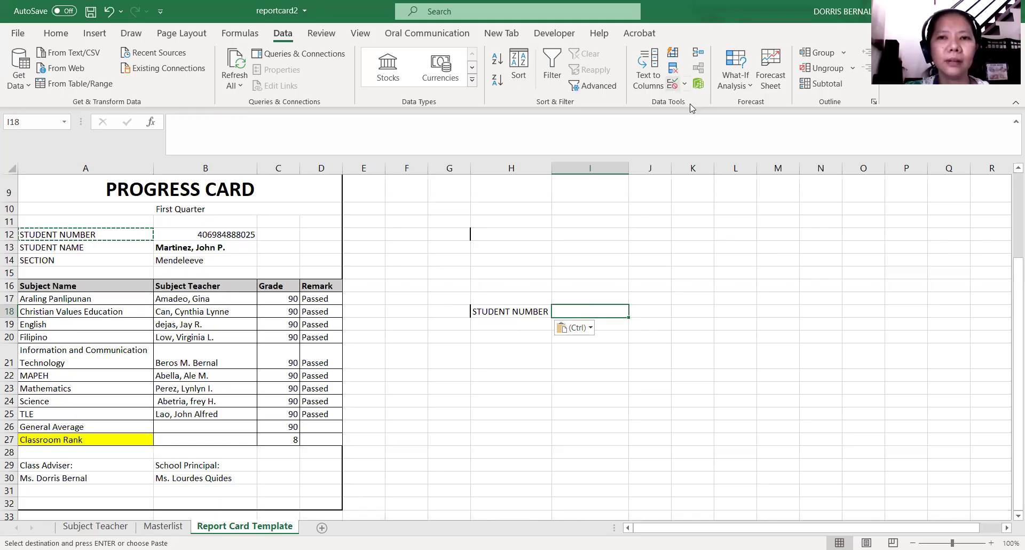
Step: Make I18 a List dropdown whose source is Masterlist!$A$2:$A$14
left_click(684, 84)
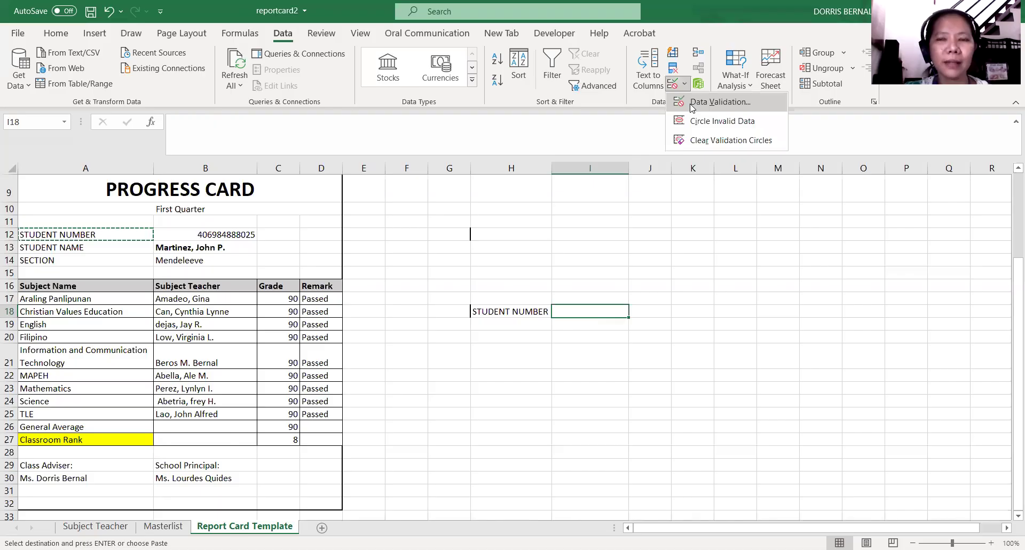
left_click(693, 103)
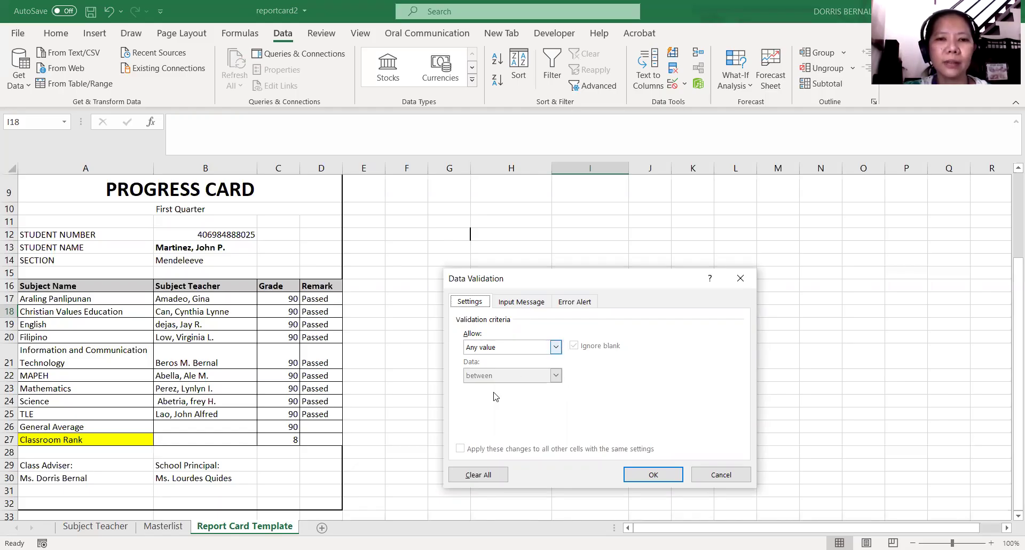
key("Tab")
key("alt+Down")
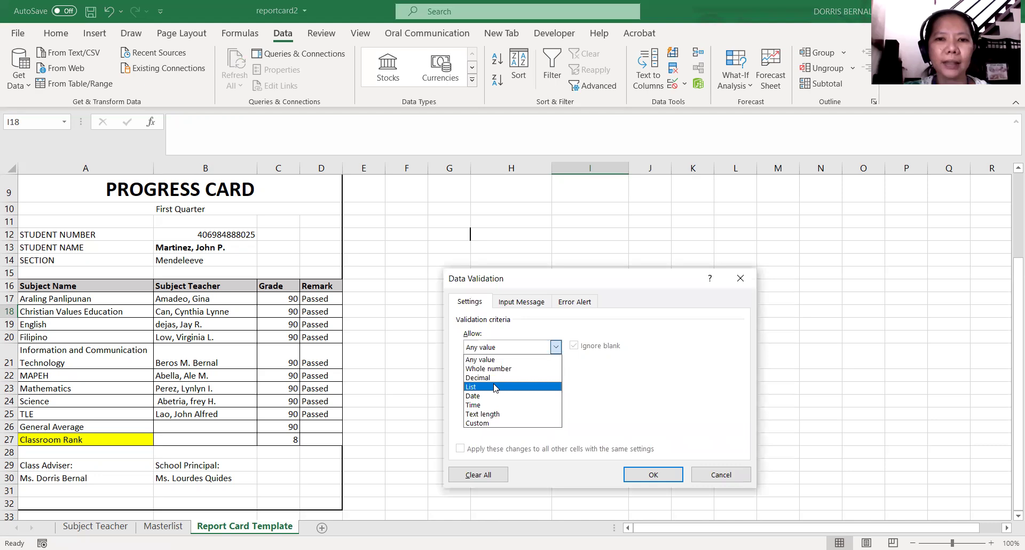
left_click(495, 387)
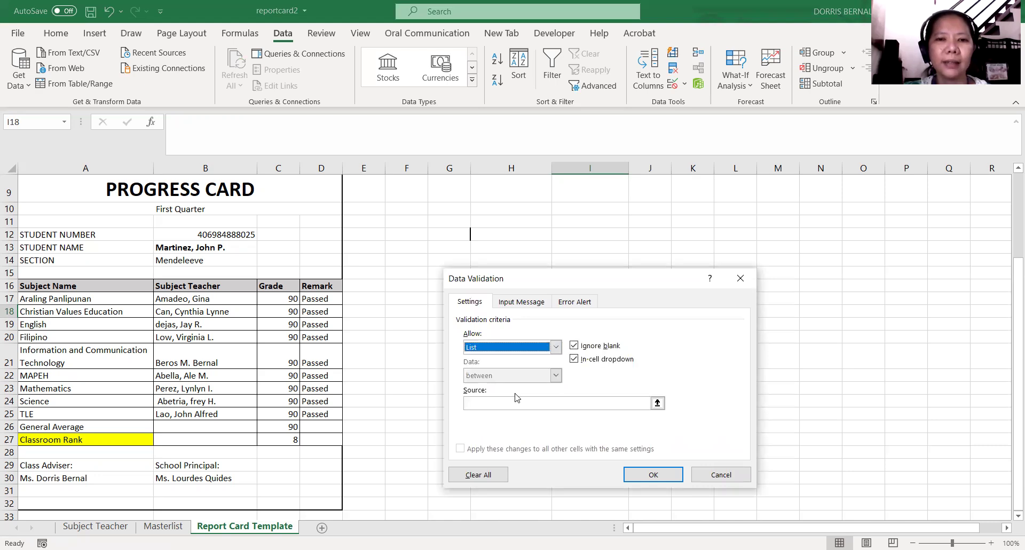
left_click(559, 403)
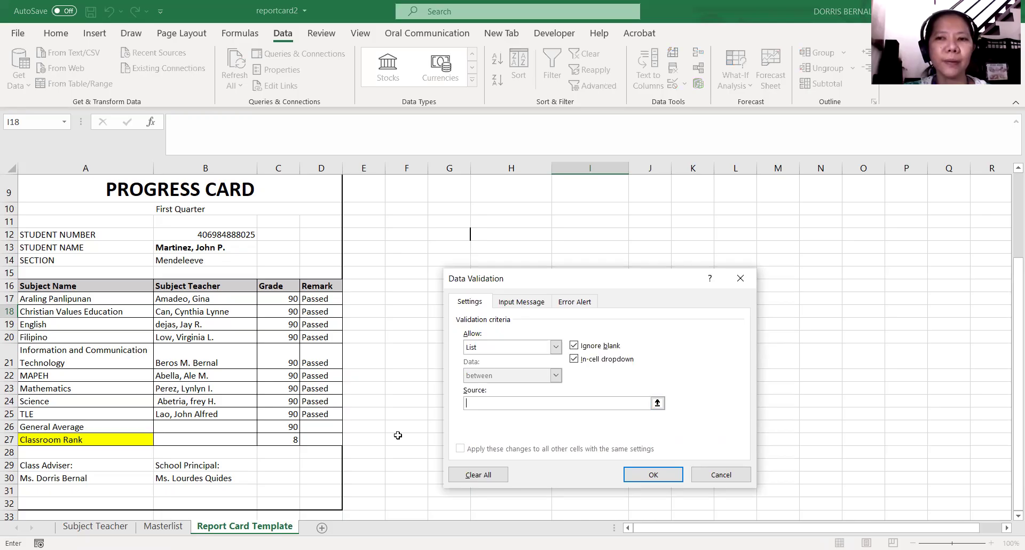
left_click(163, 526)
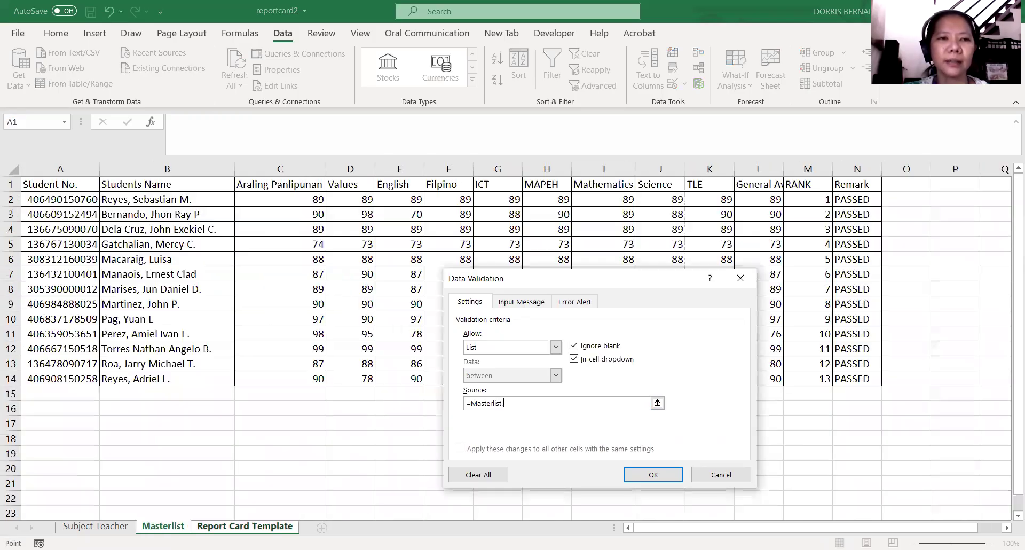
left_click(62, 199)
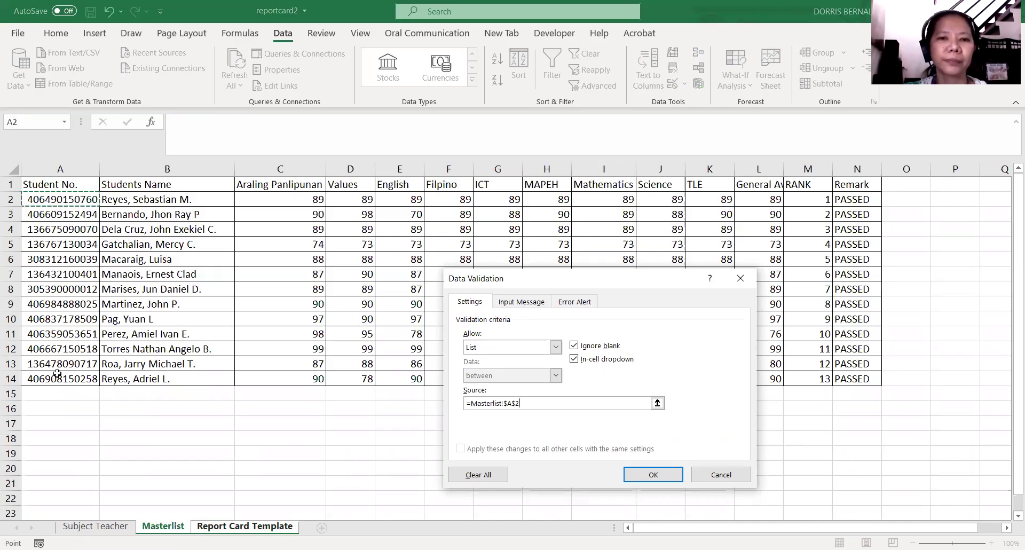
key("ctrl+shift+Down")
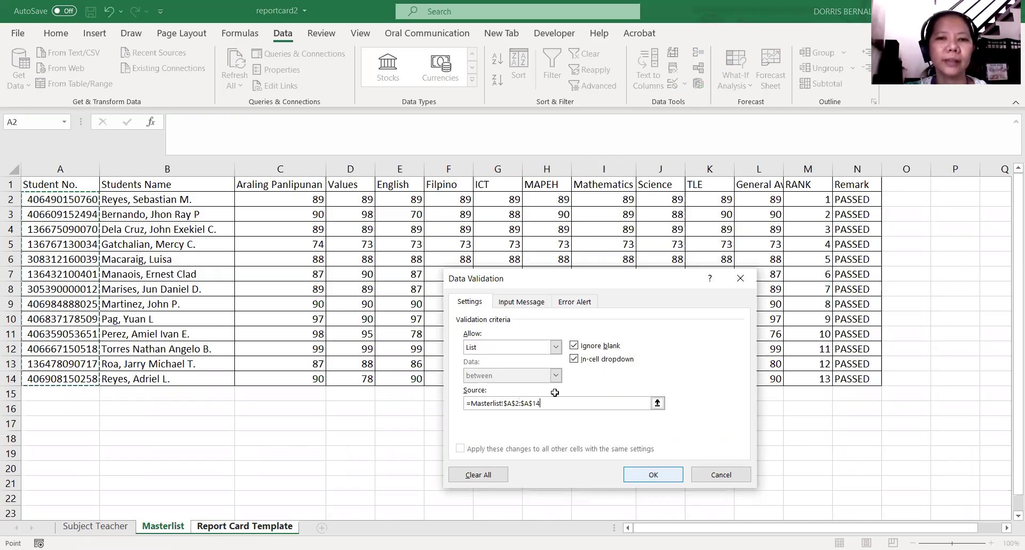
key("Return")
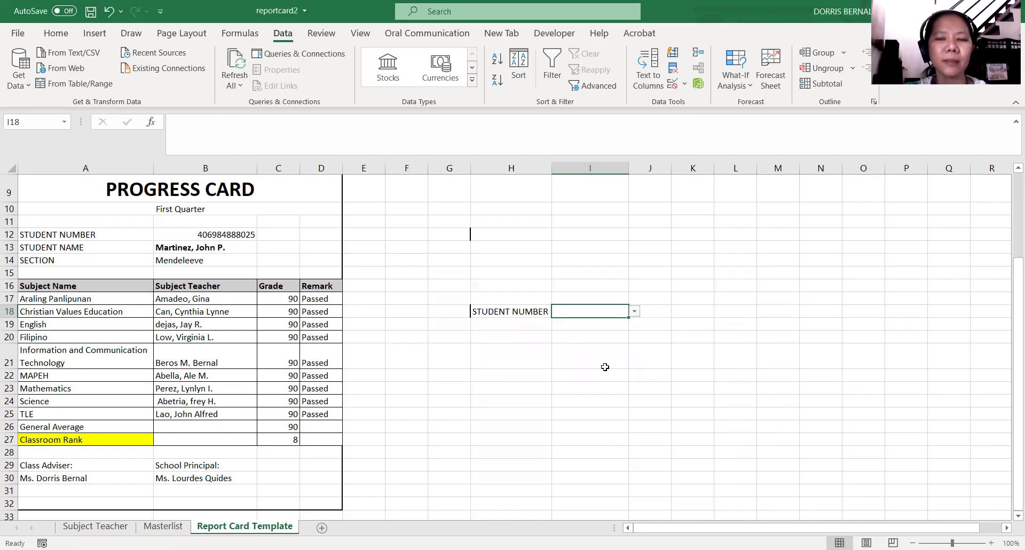
Step: Choose a student number in I18 and format the cell as Number instead of scientific notation
left_click(635, 313)
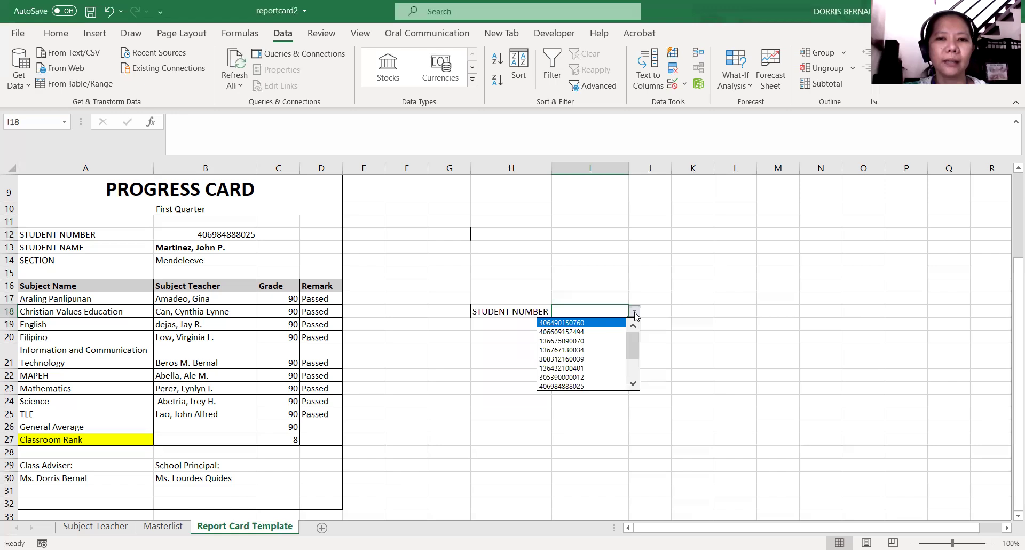
left_click(589, 341)
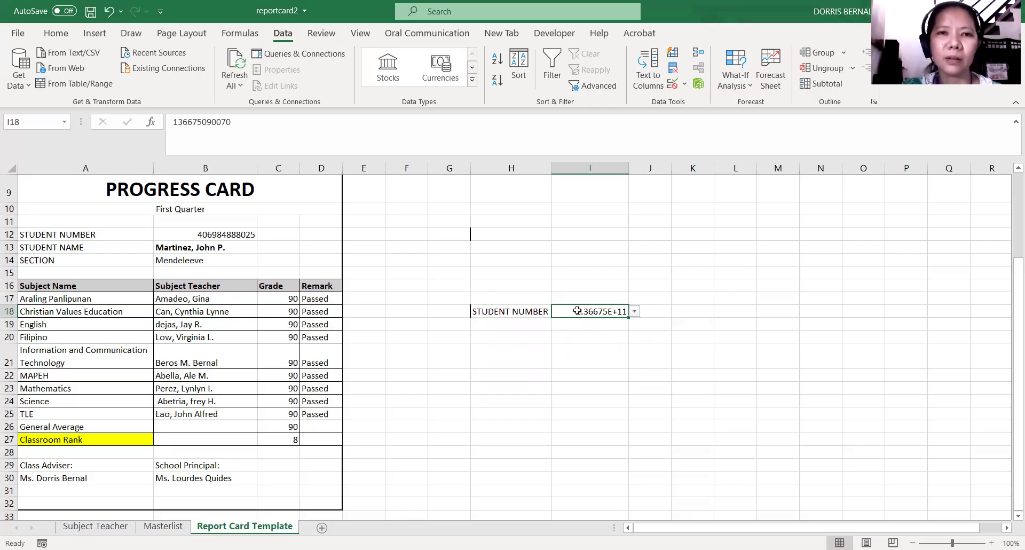
left_click(50, 35)
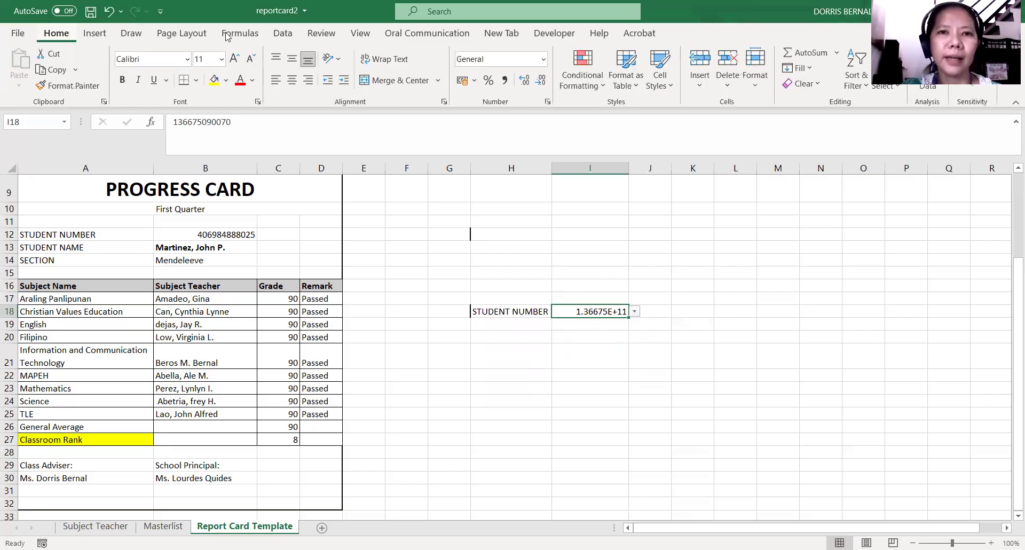
left_click(543, 64)
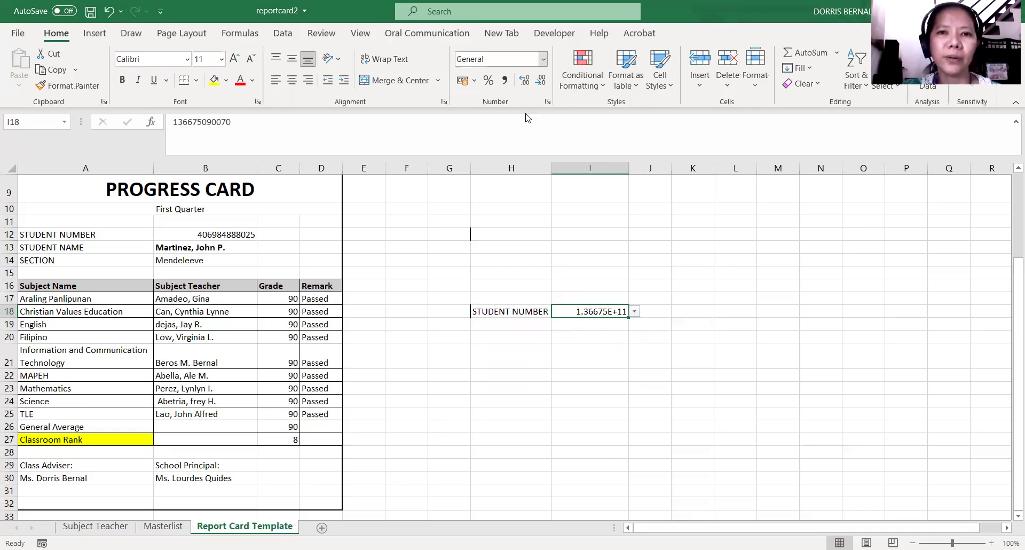
left_click(526, 115)
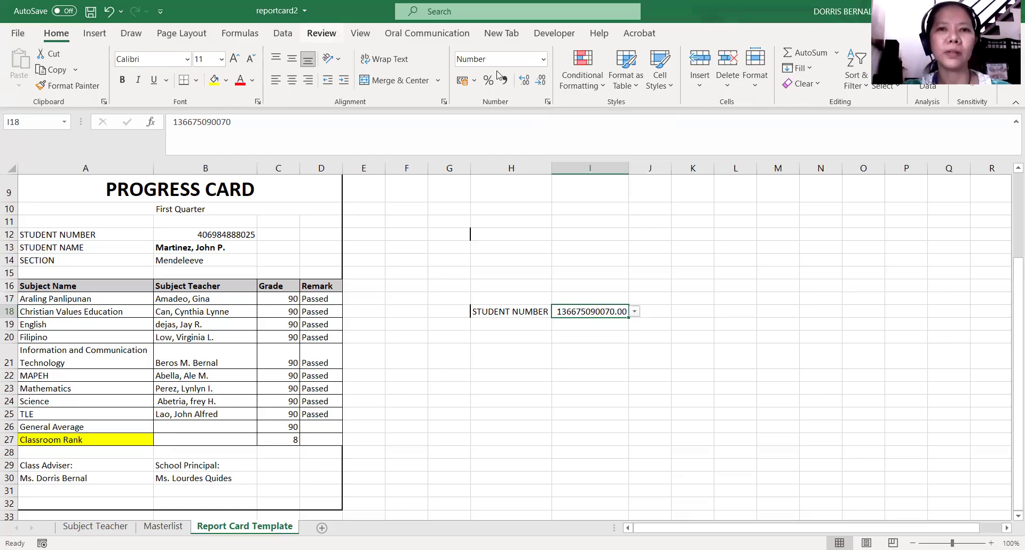
Step: Remove I18's decimal places and choose a different student number there
double_click(540, 80)
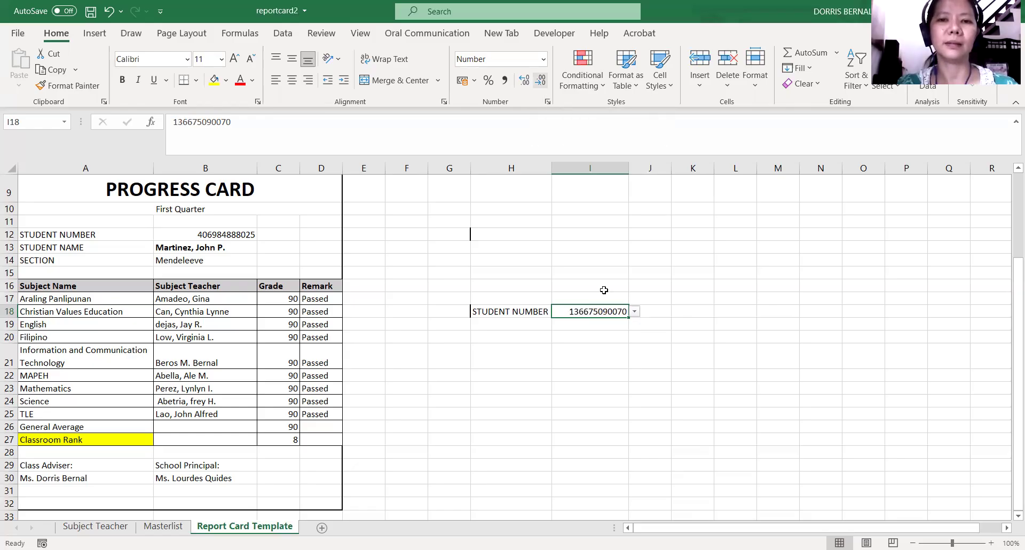
left_click(635, 312)
left_click(577, 347)
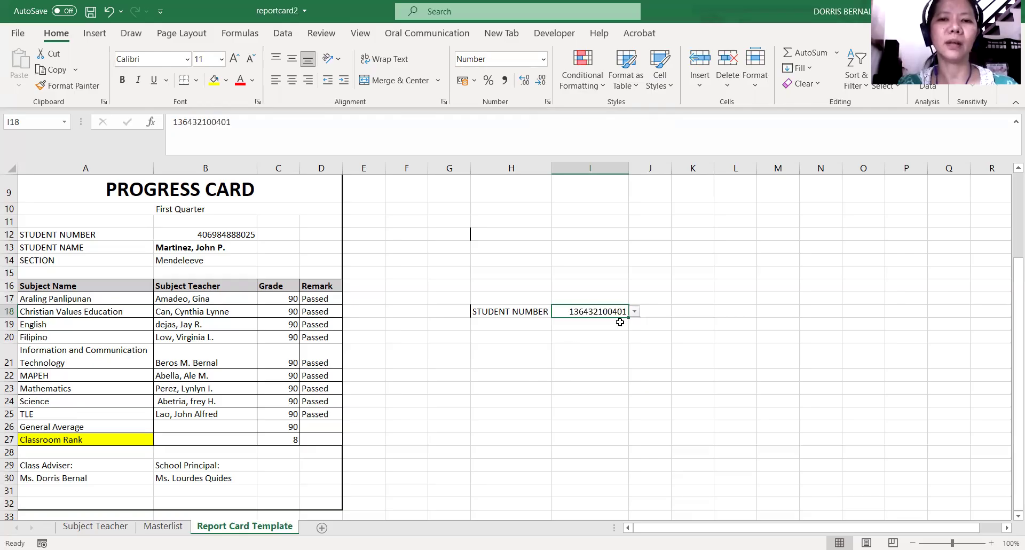
left_click(198, 250)
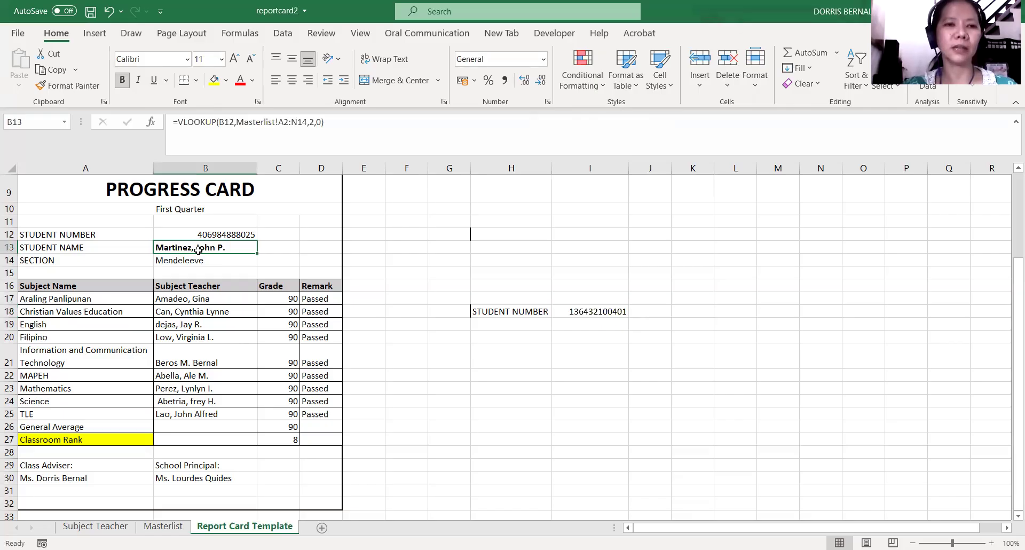
left_click(238, 235)
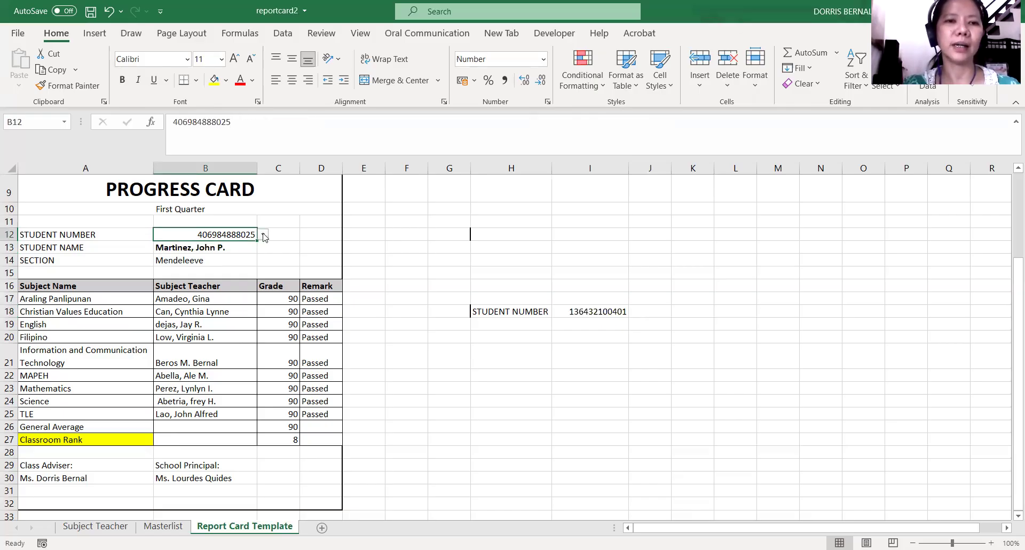
left_click(264, 235)
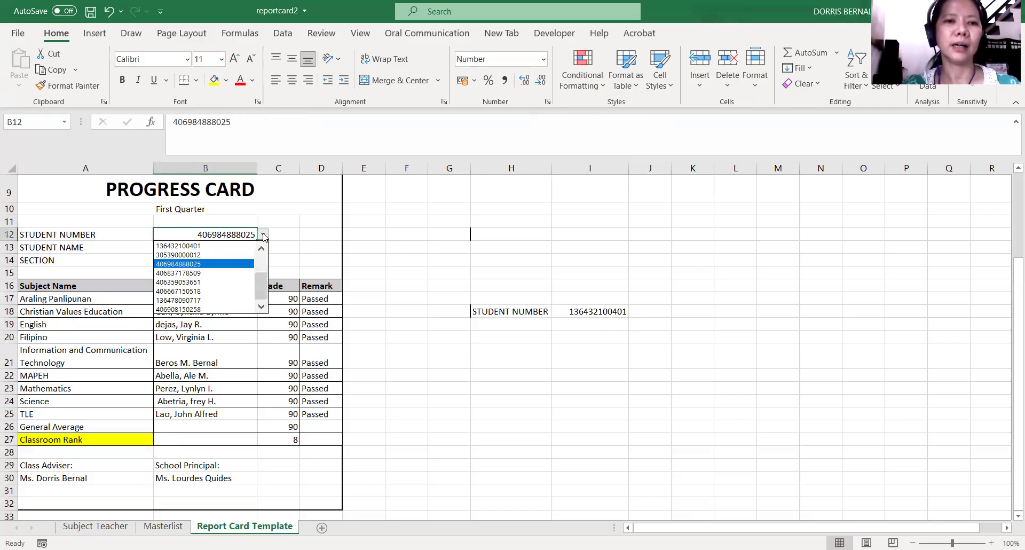
left_click(204, 246)
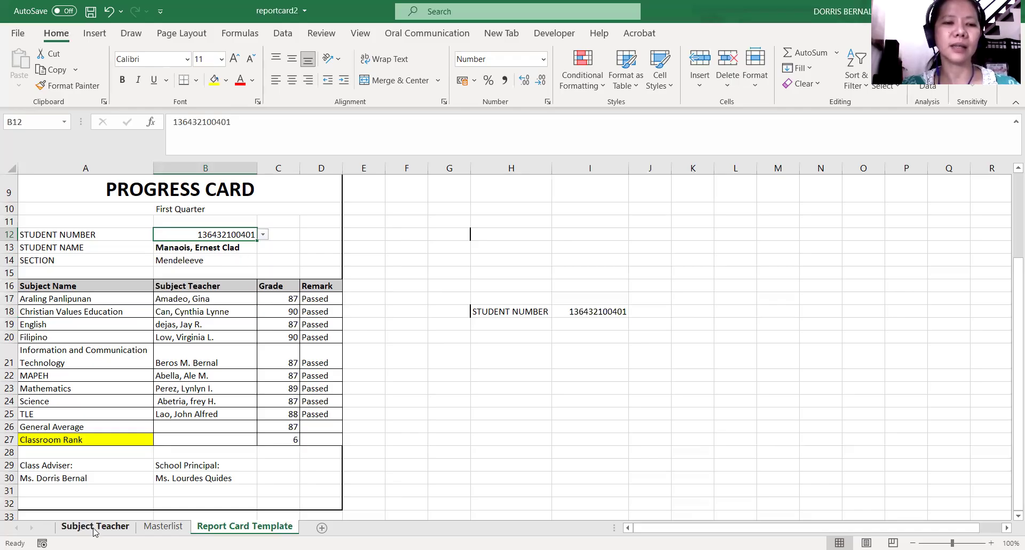
left_click(163, 526)
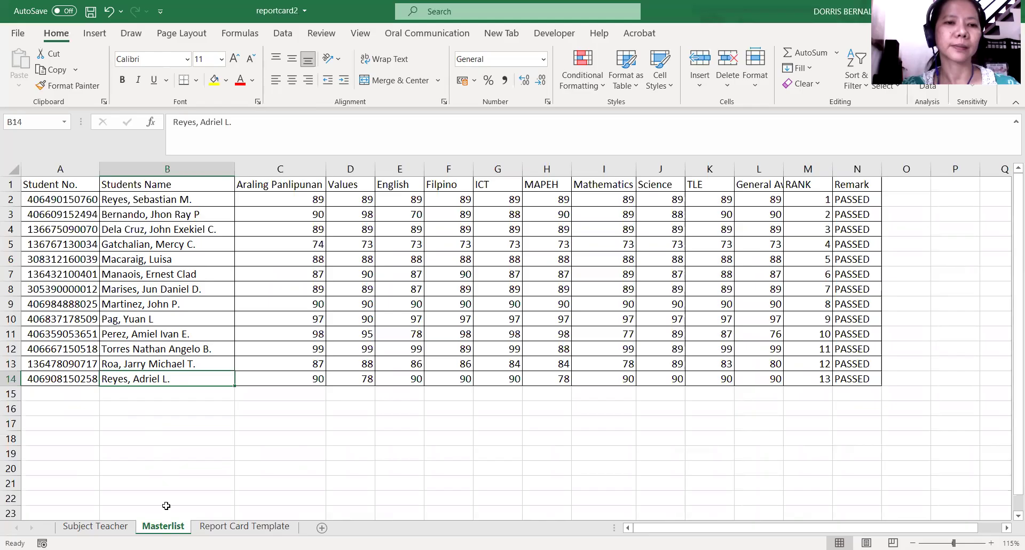
left_click(238, 528)
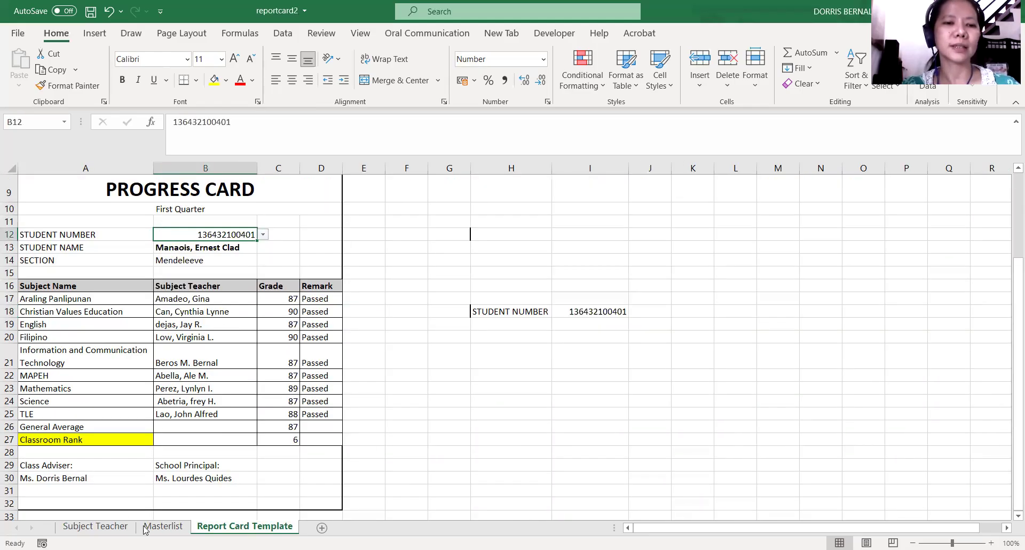
left_click(163, 526)
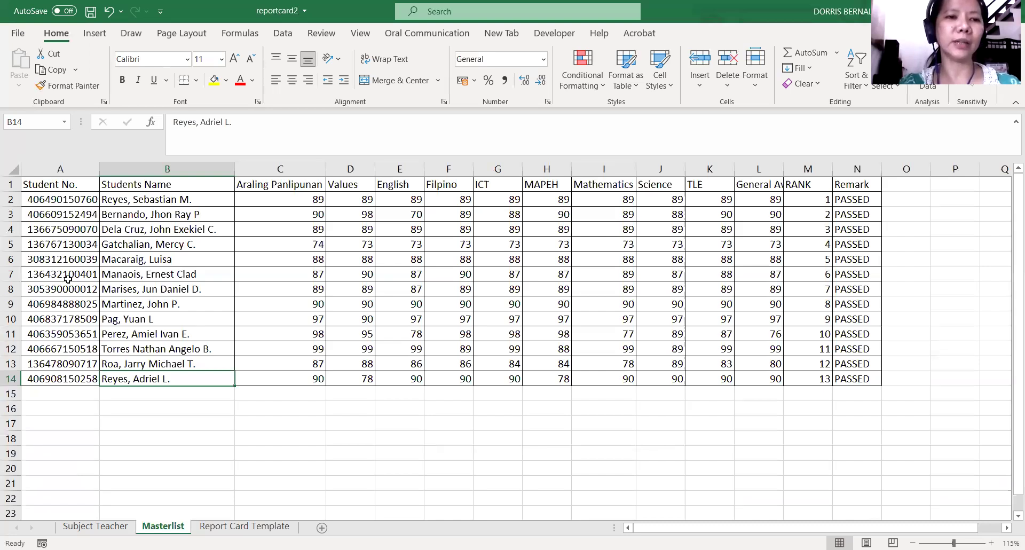
left_click(222, 528)
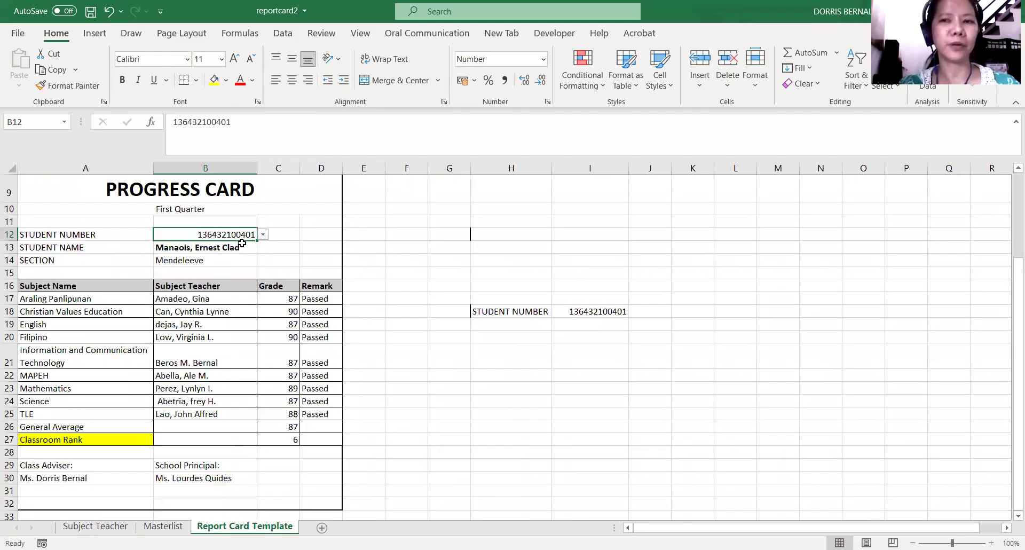
Step: Delete the student-name VLOOKUP formula from B13
left_click(215, 249)
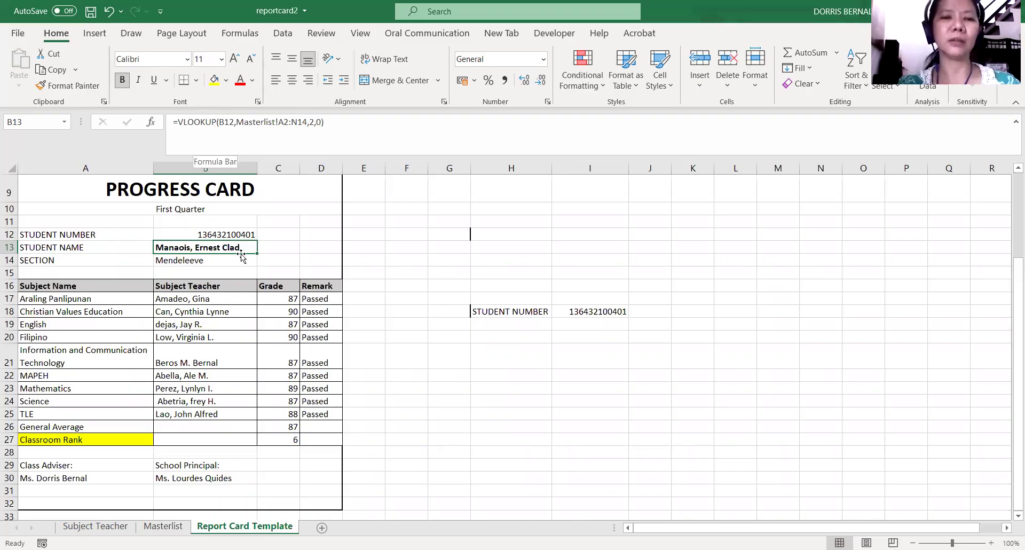
key("Delete")
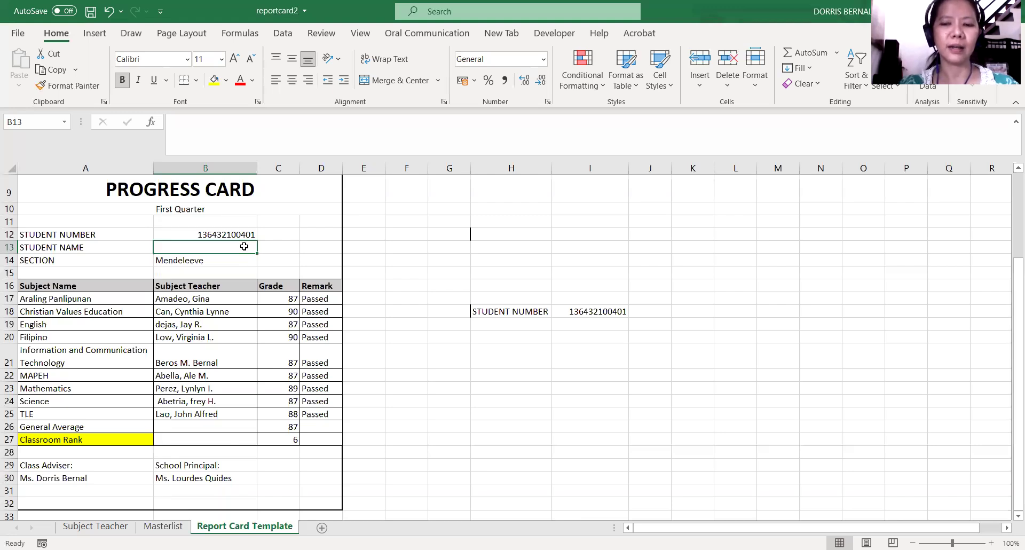
Step: Start a formula in B13 and pick VLOOKUP through Insert Function
type("=")
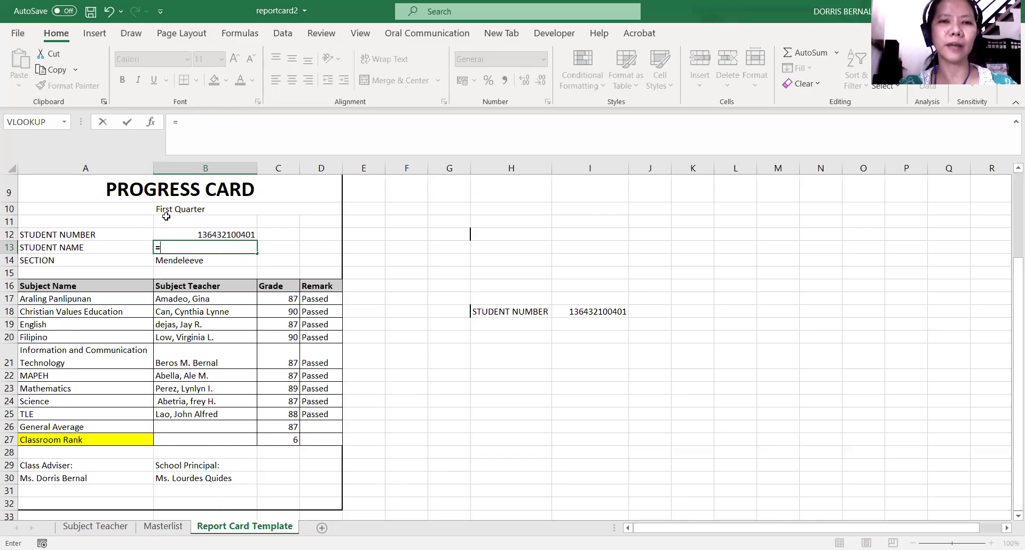
left_click(152, 123)
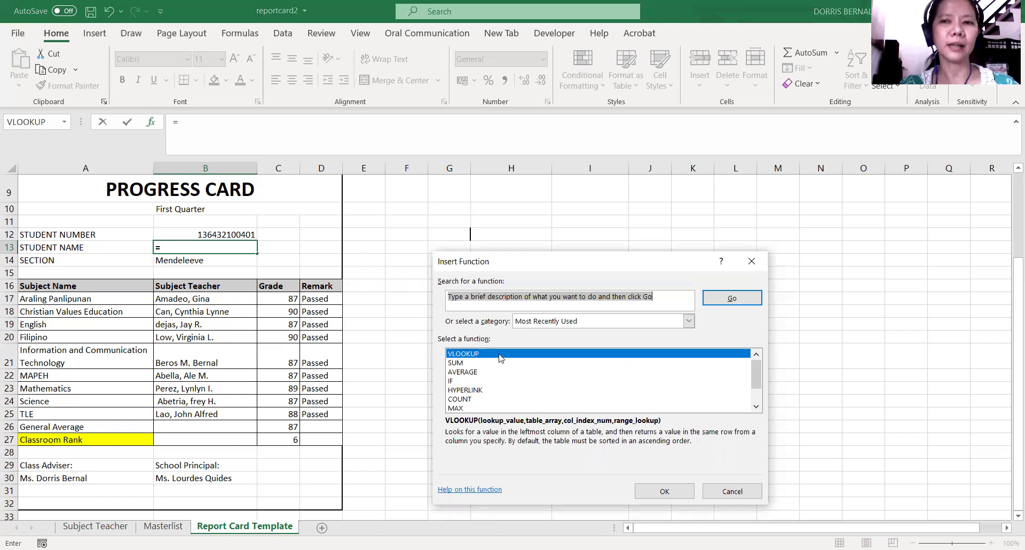
left_click(665, 493)
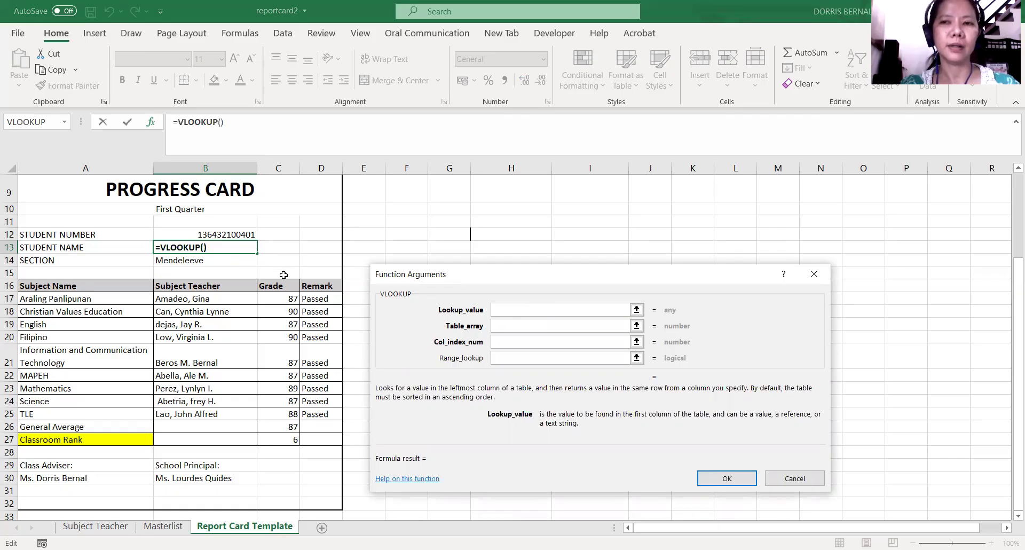
Step: Set VLOOKUP's lookup value to B12 and its table array to Masterlist!A2:B14
left_click(209, 235)
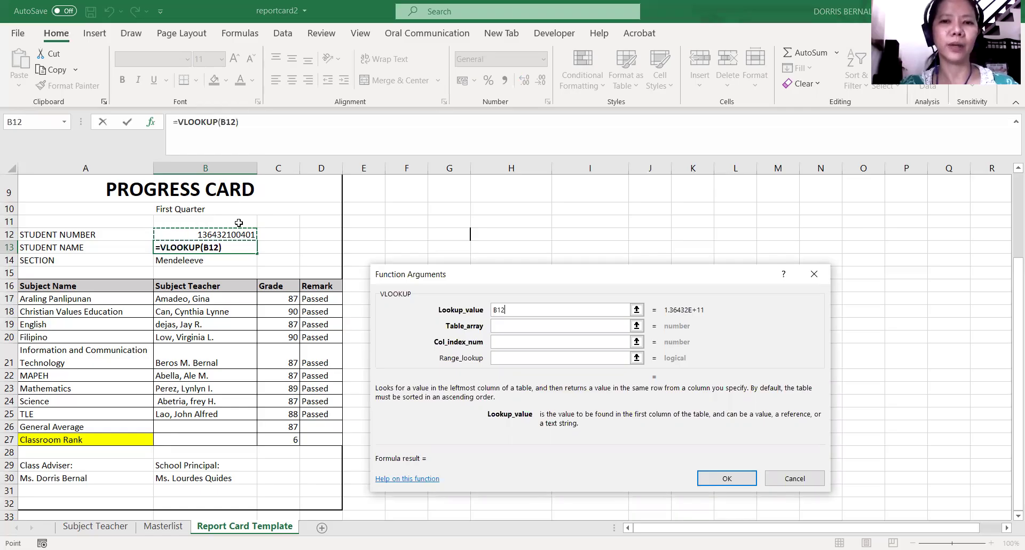
left_click(508, 326)
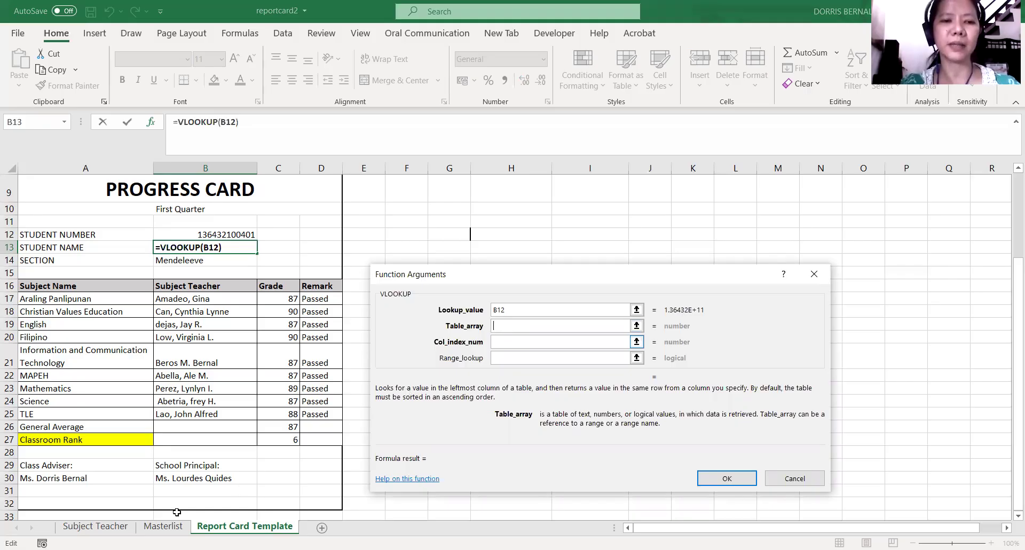
left_click(170, 526)
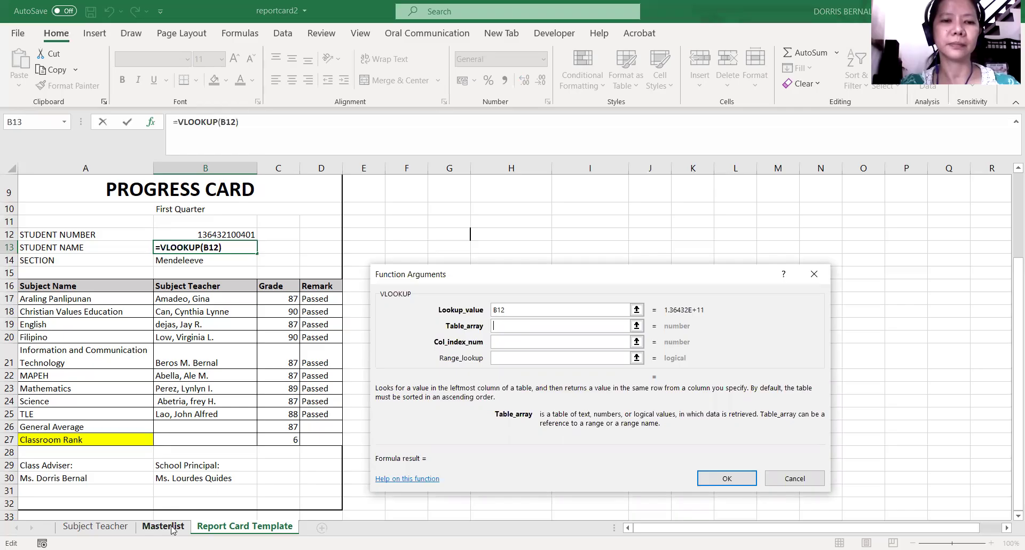
left_click(172, 528)
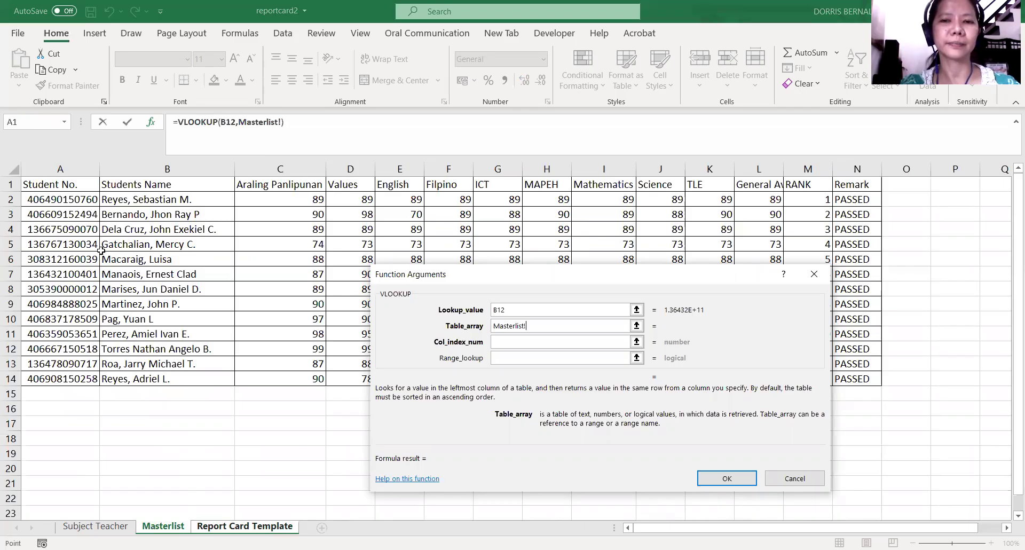
left_click(60, 195)
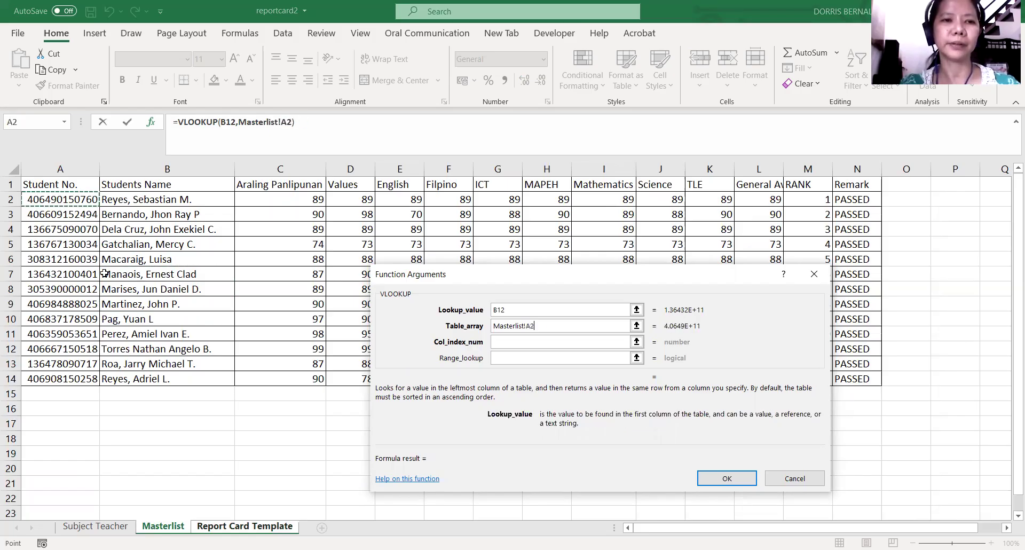
left_click(117, 380, "shift")
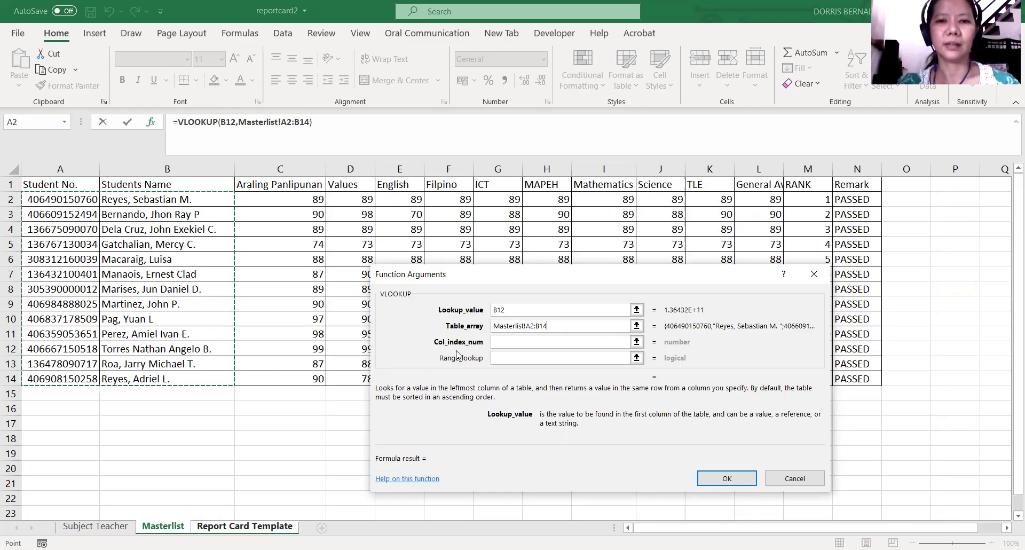
Step: Enter column index 2 and range lookup 0 to finish =VLOOKUP(B12,Masterlist!A2:B14,2,0)
left_click(521, 337)
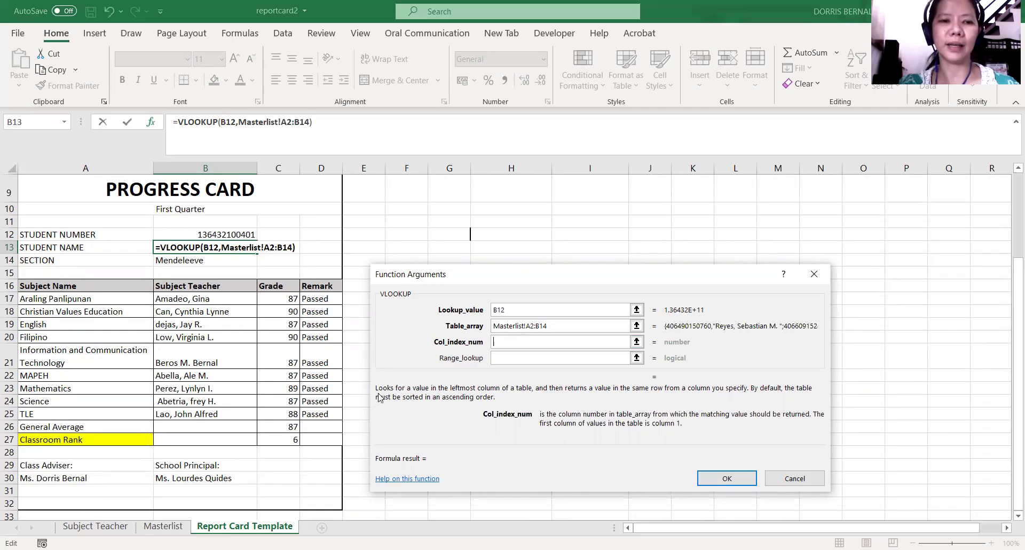
left_click(172, 526)
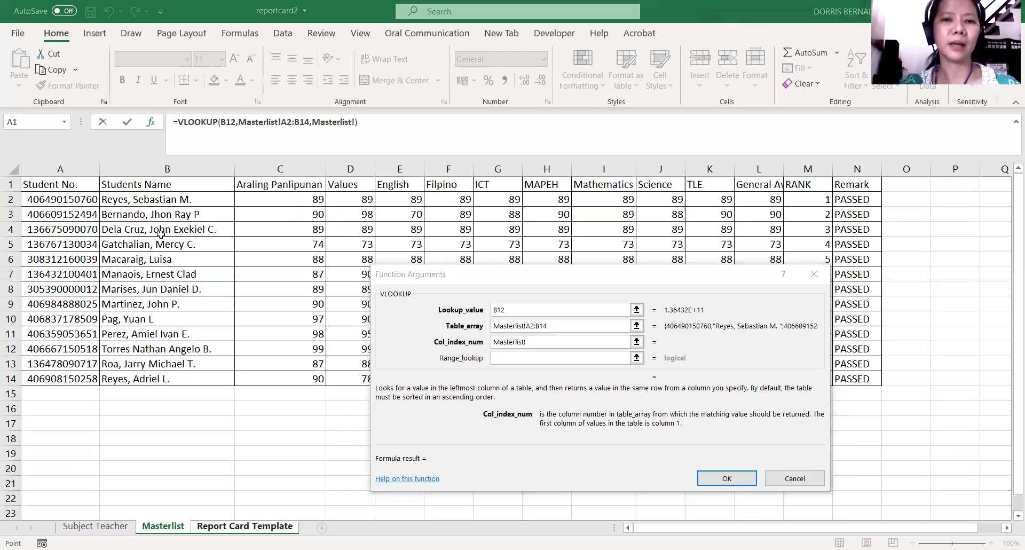
left_click(534, 342)
key("BackSpace")
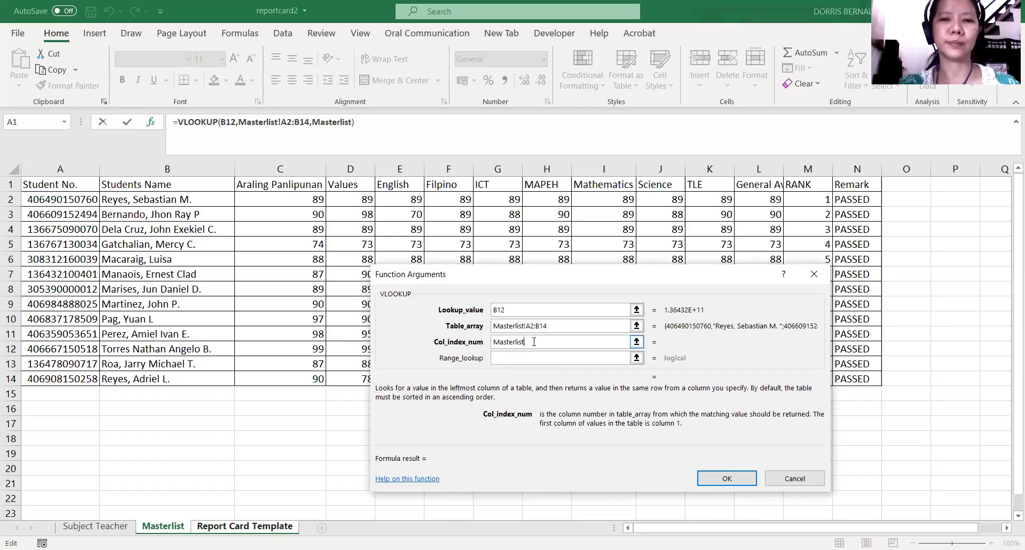
key("BackSpace")
key("BackSpace")
key("BackSpace")
key("BackSpace")
key("BackSpace")
key("BackSpace")
key("BackSpace")
key("BackSpace")
key("BackSpace")
key("BackSpace")
type("2")
left_click(533, 360)
left_click(533, 360)
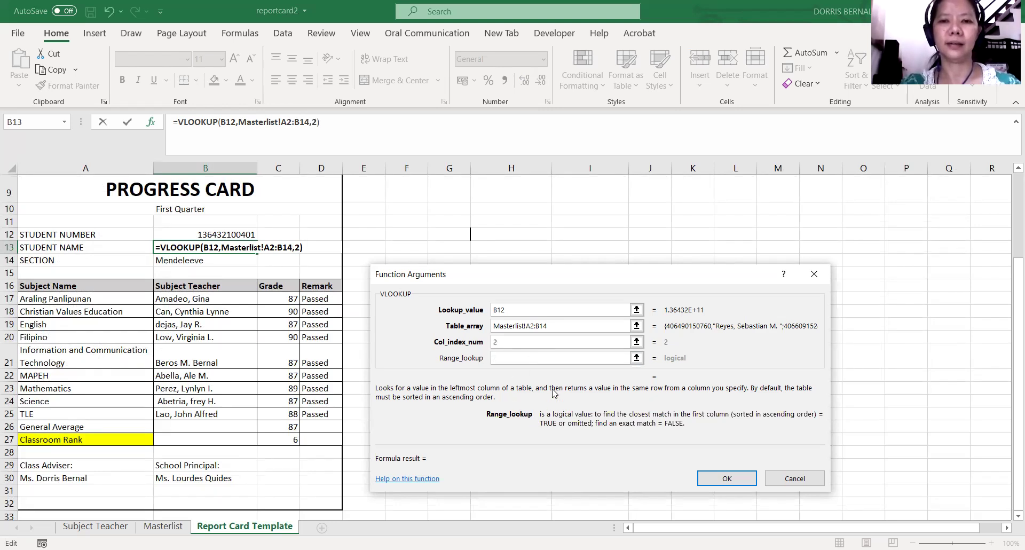
type("0")
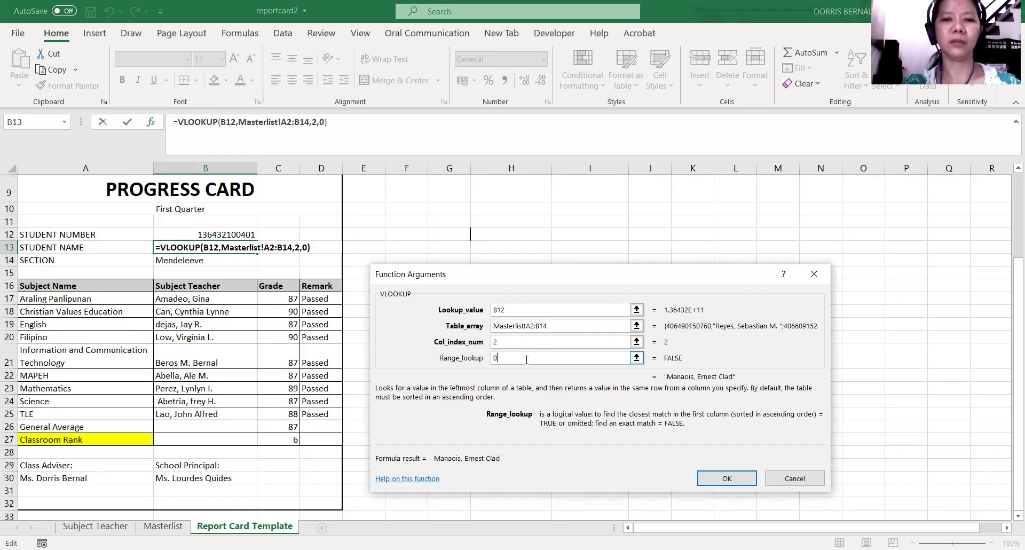
left_click(726, 480)
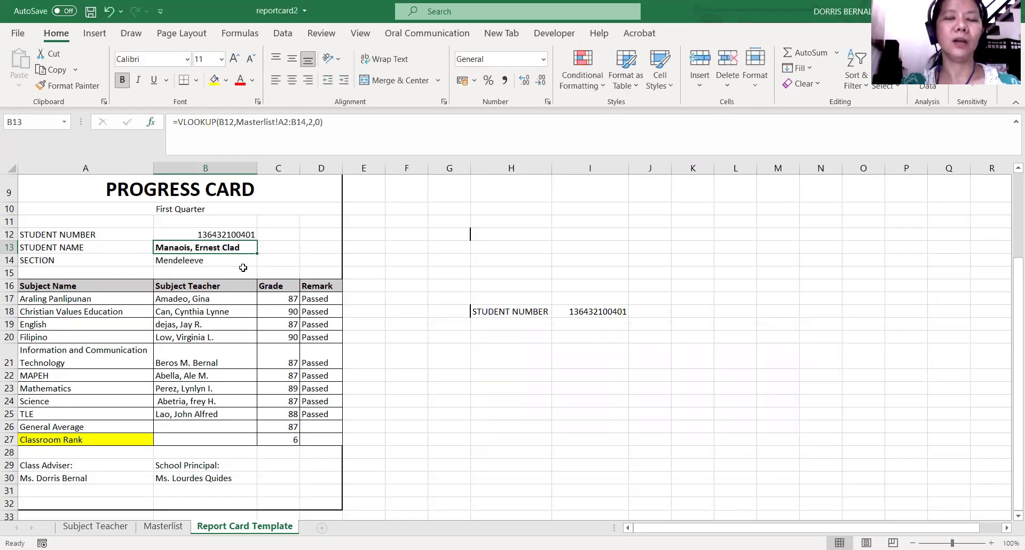
left_click(242, 234)
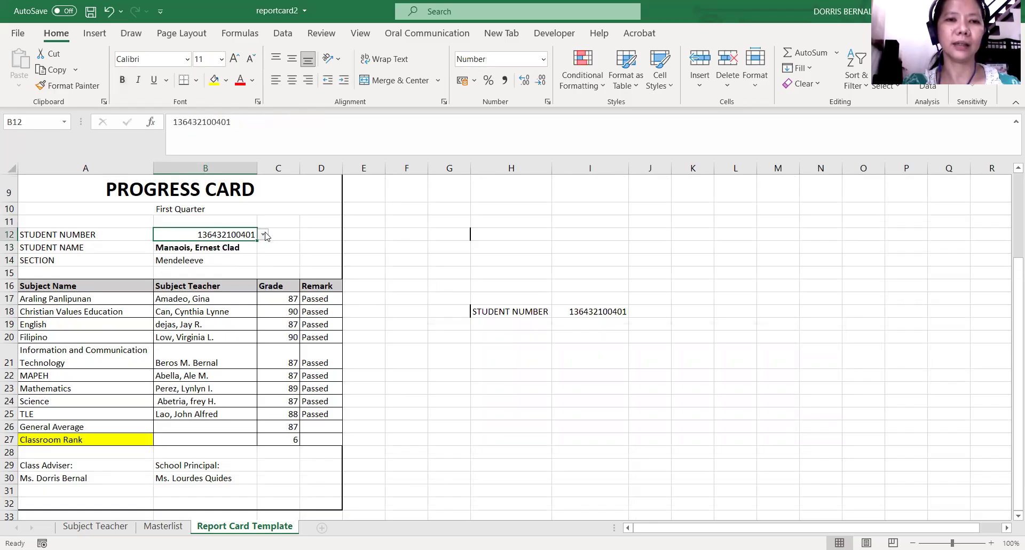
left_click(264, 235)
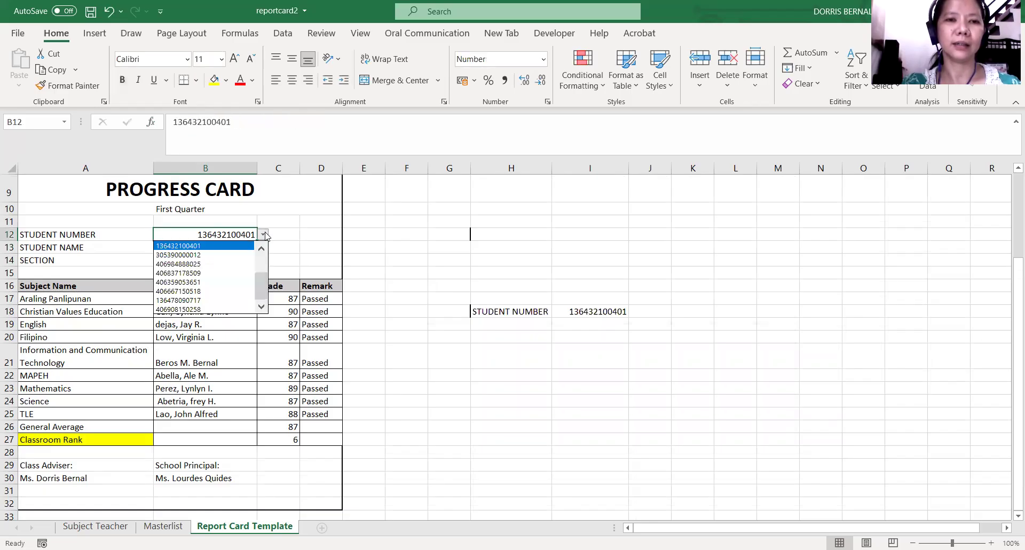
left_click(216, 309)
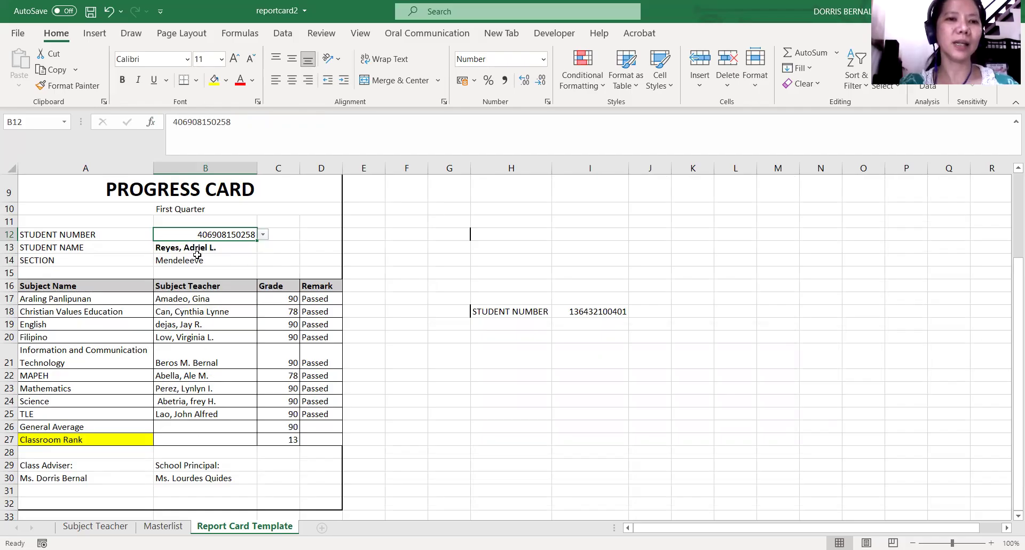
left_click(155, 527)
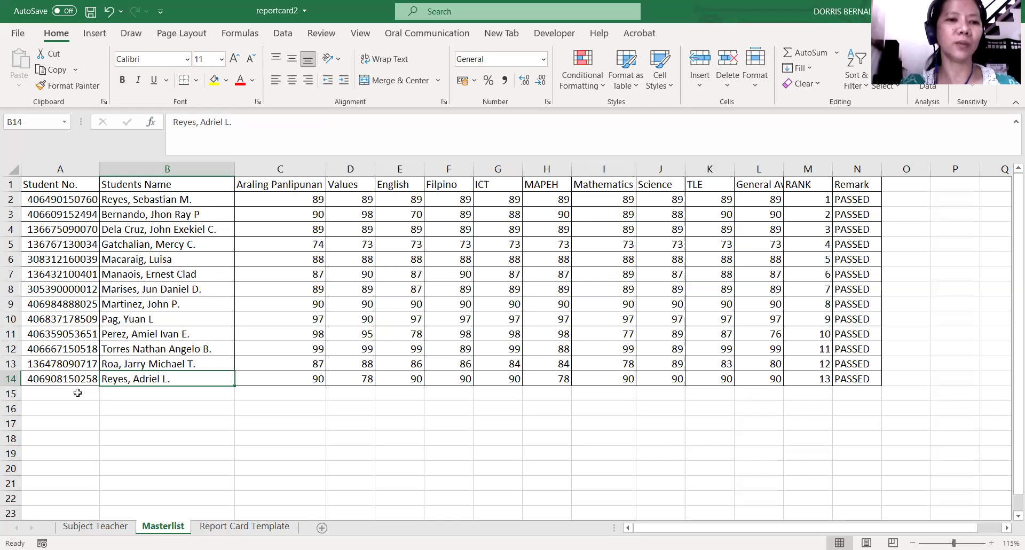
left_click(228, 528)
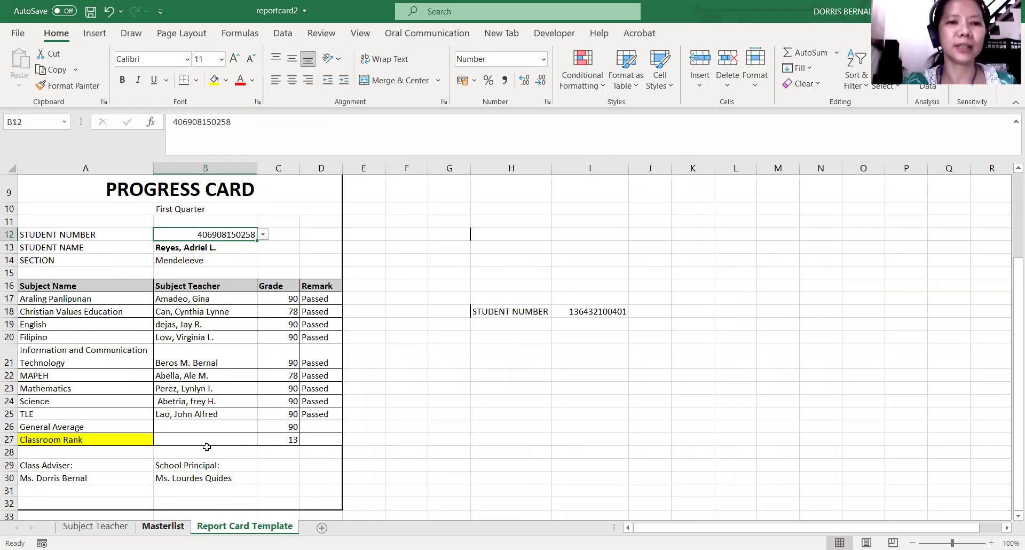
Step: Clear the existing grade formulas in C17 through C27
left_click(288, 300)
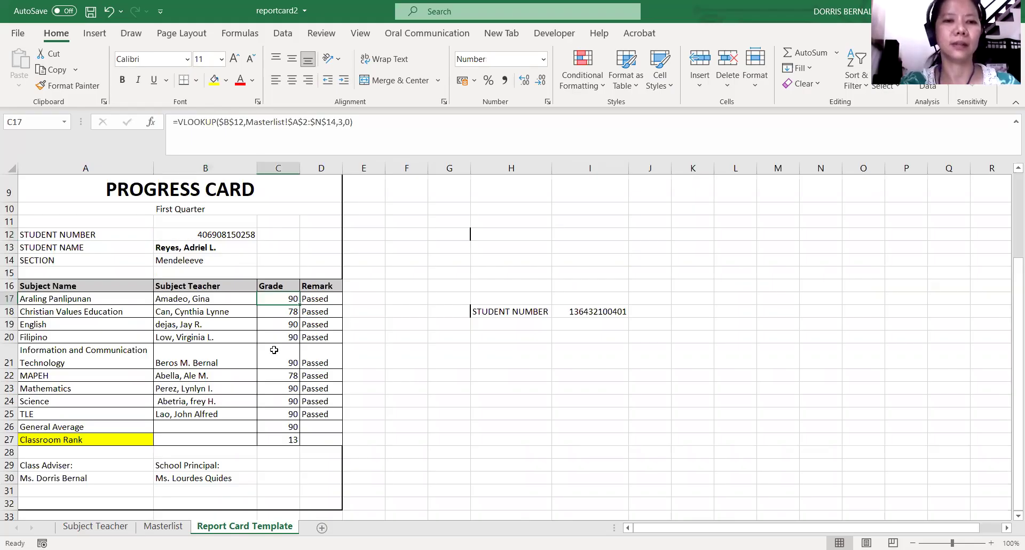
key("ctrl+shift+Down")
key("Delete")
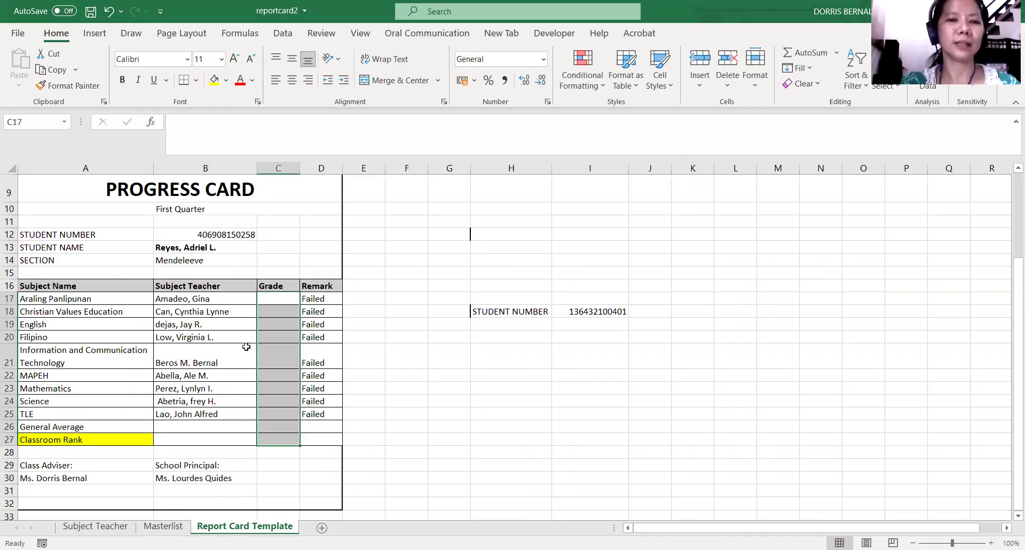
Step: Start a new VLOOKUP function in cell C17 via Insert Function
left_click(284, 300)
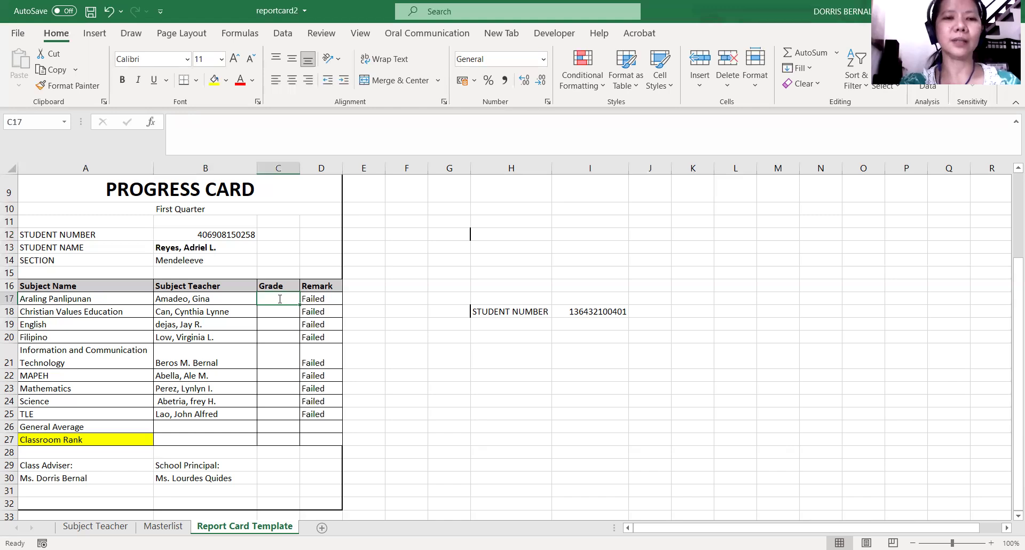
type("=")
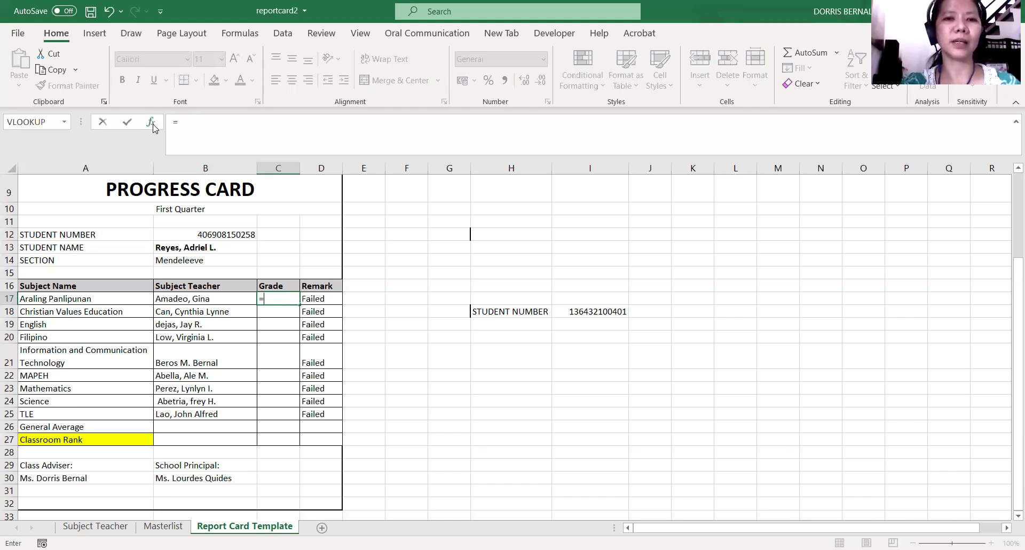
key("shift+F3")
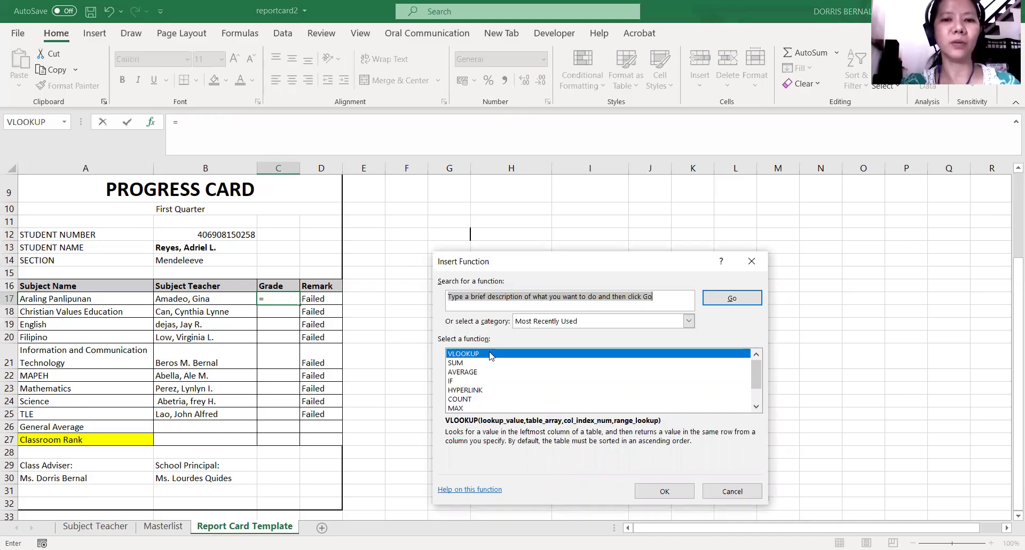
left_click(659, 499)
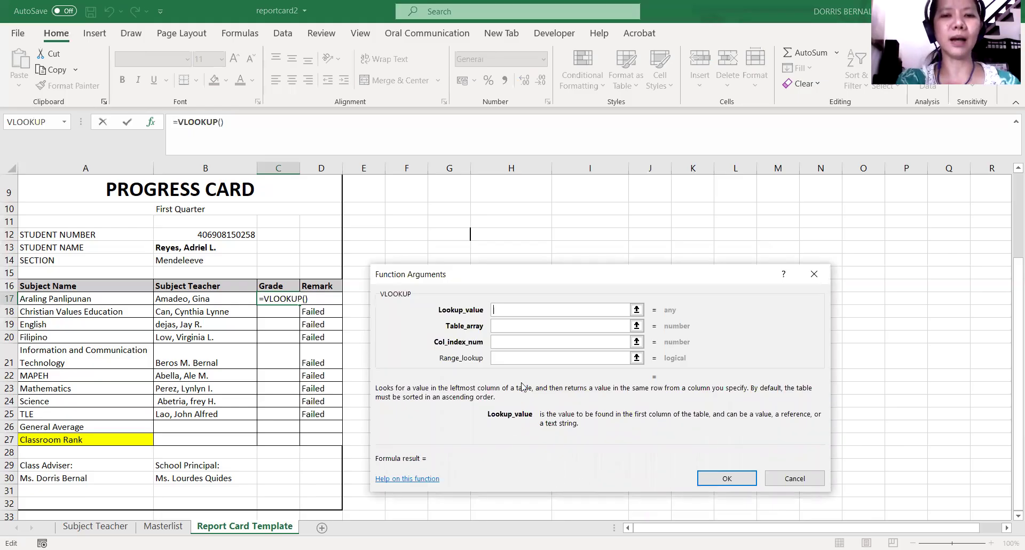
Step: Set the VLOOKUP lookup value to B12 and the table array to Masterlist!A2:N14
left_click(507, 310)
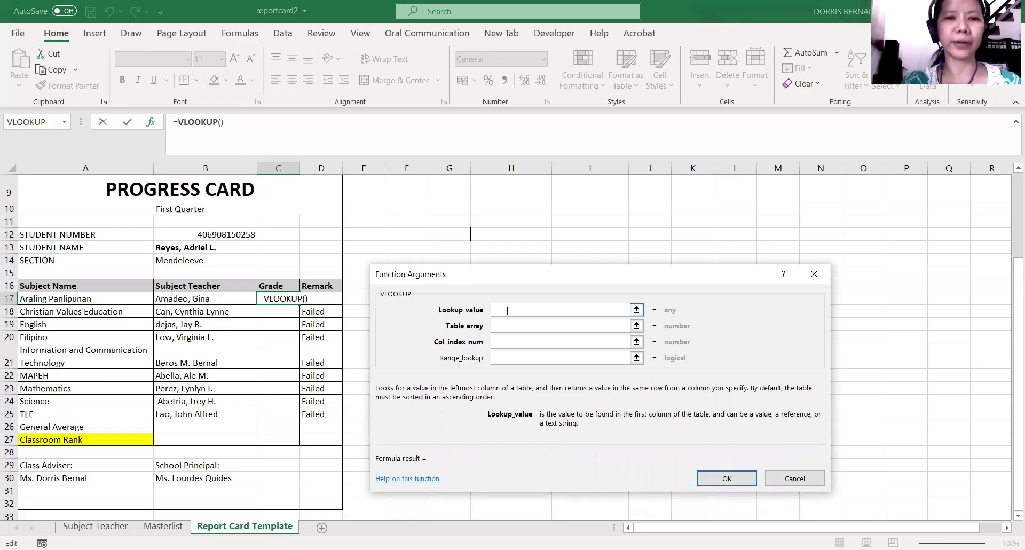
left_click(225, 233)
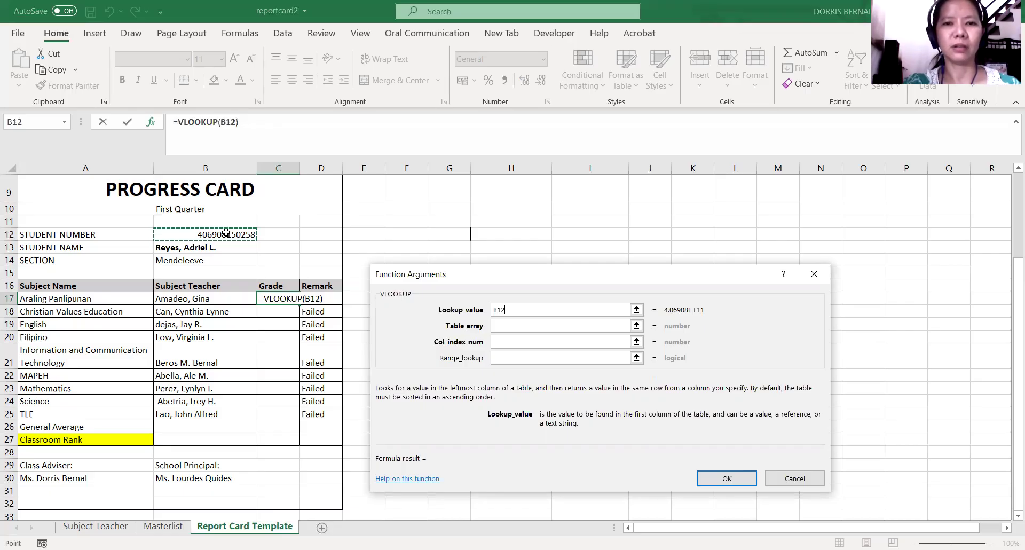
left_click(511, 323)
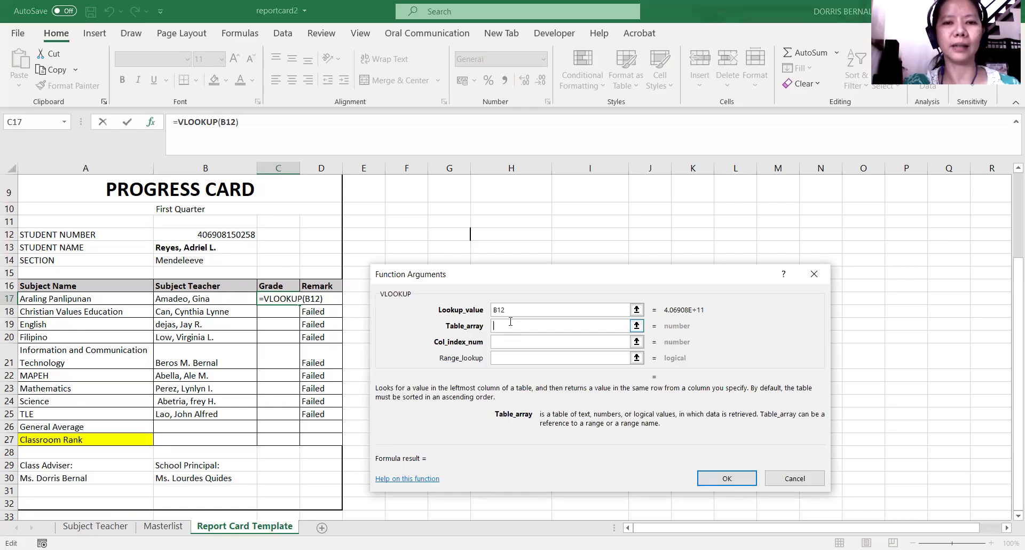
left_click(155, 529)
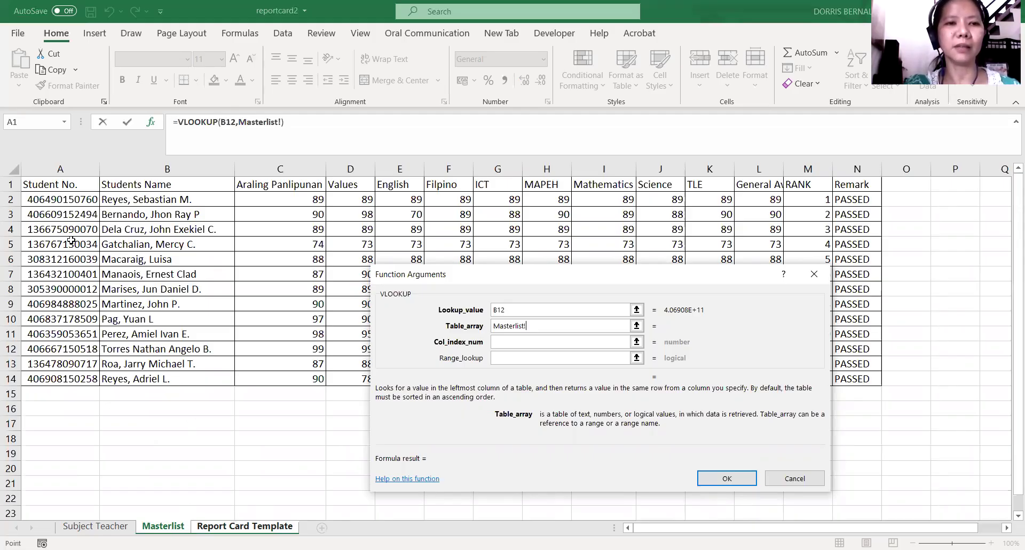
left_click(31, 199)
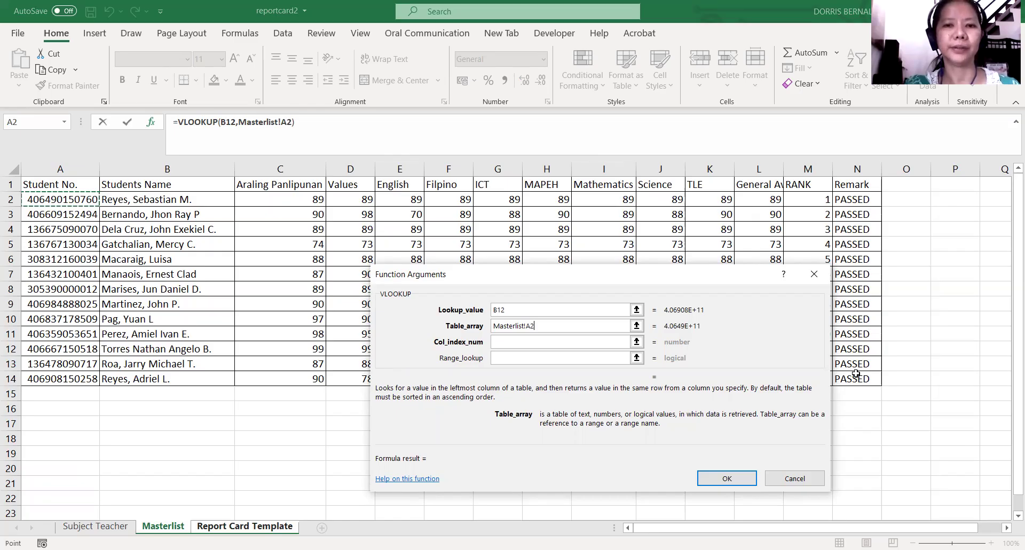
type(":N14")
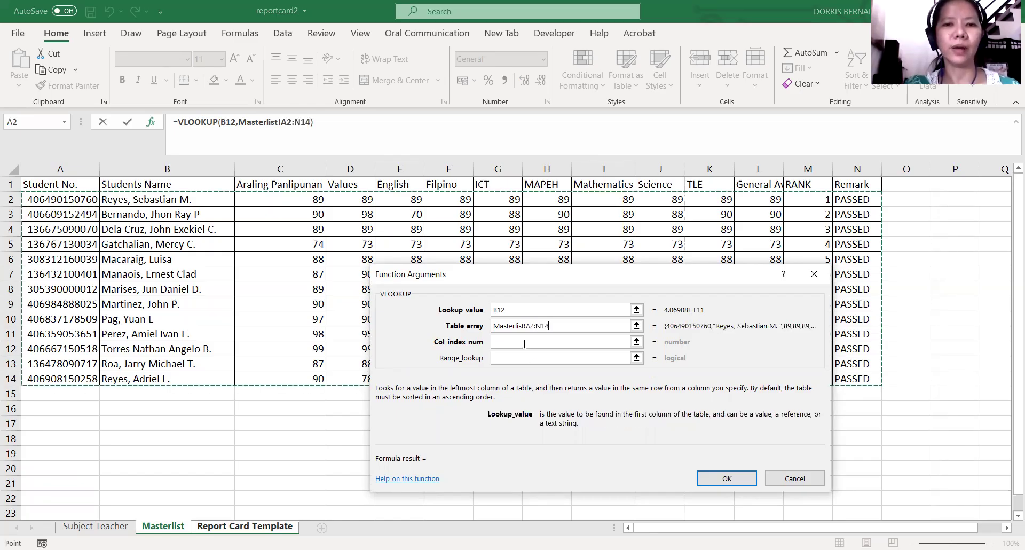
left_click(521, 338)
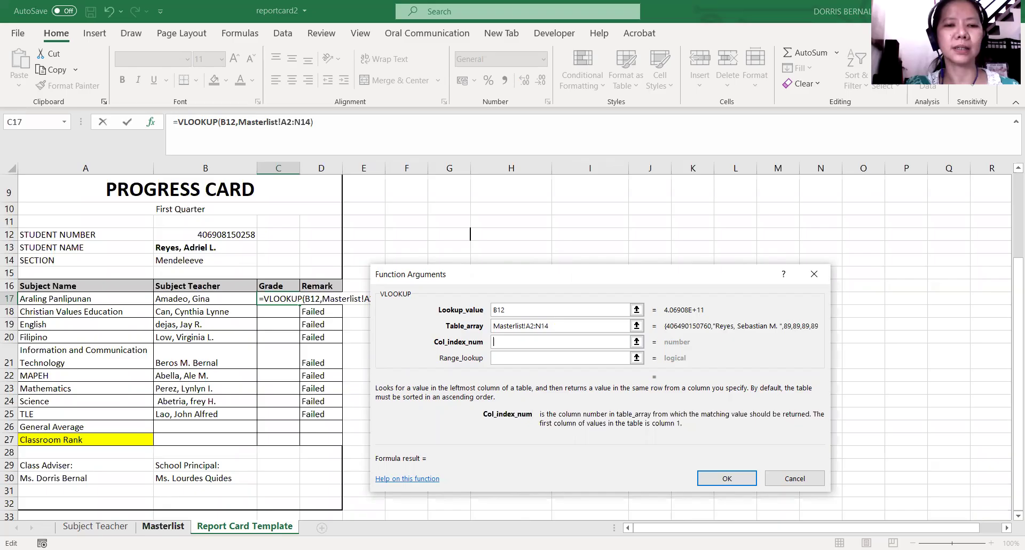
Step: Finish C17's VLOOKUP with column index 3 and exact match 0, showing 90
left_click(163, 526)
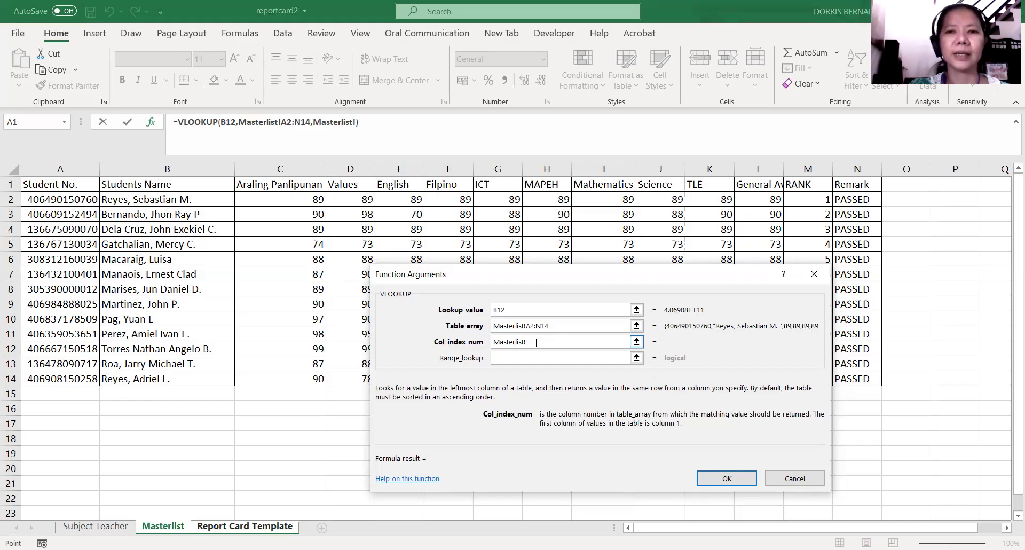
key("BackSpace")
key("BackSpace")
key("BackSpace")
key("BackSpace")
key("BackSpace")
key("BackSpace")
key("BackSpace")
key("BackSpace")
key("BackSpace")
key("BackSpace")
key("BackSpace")
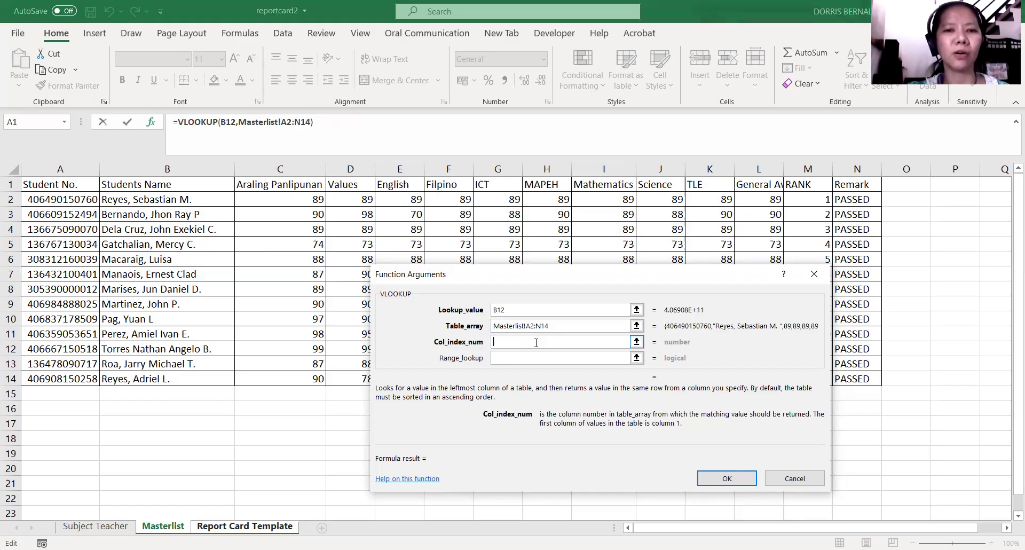
type("3")
key("Tab")
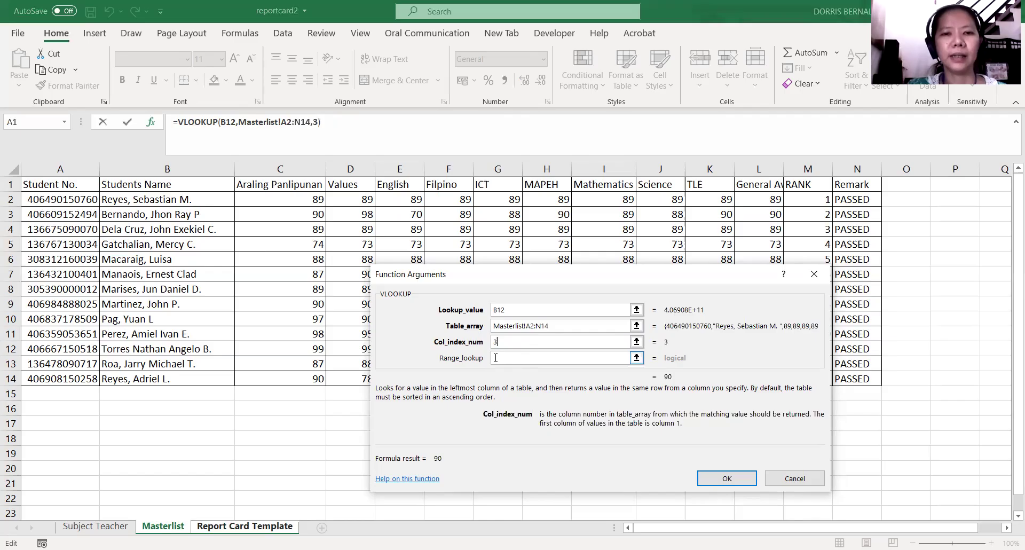
left_click(498, 357)
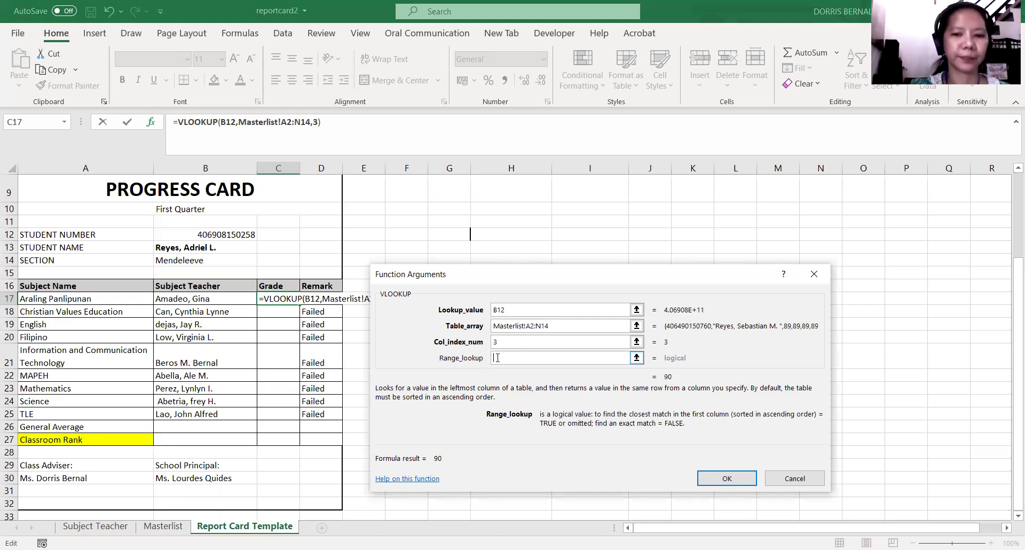
type("0")
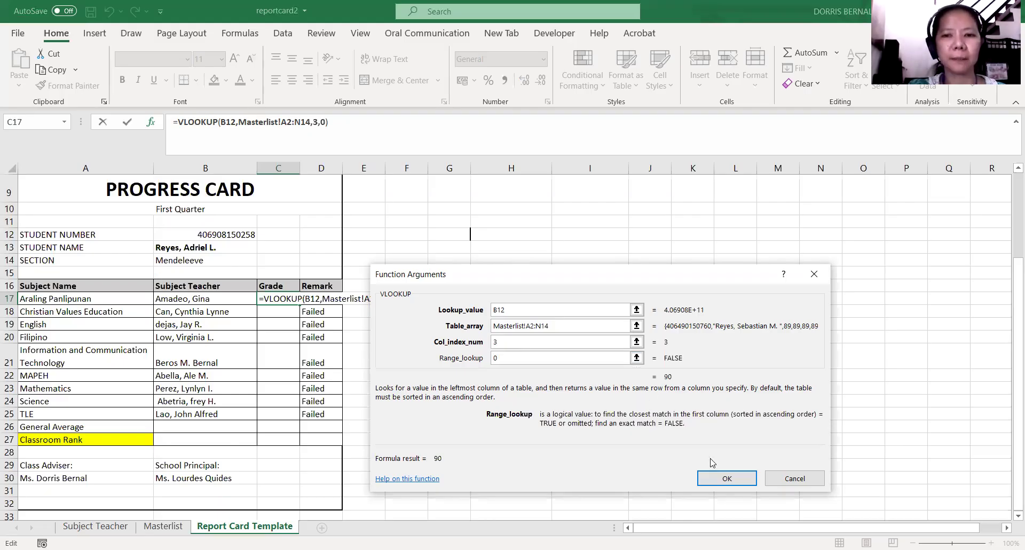
left_click(727, 478)
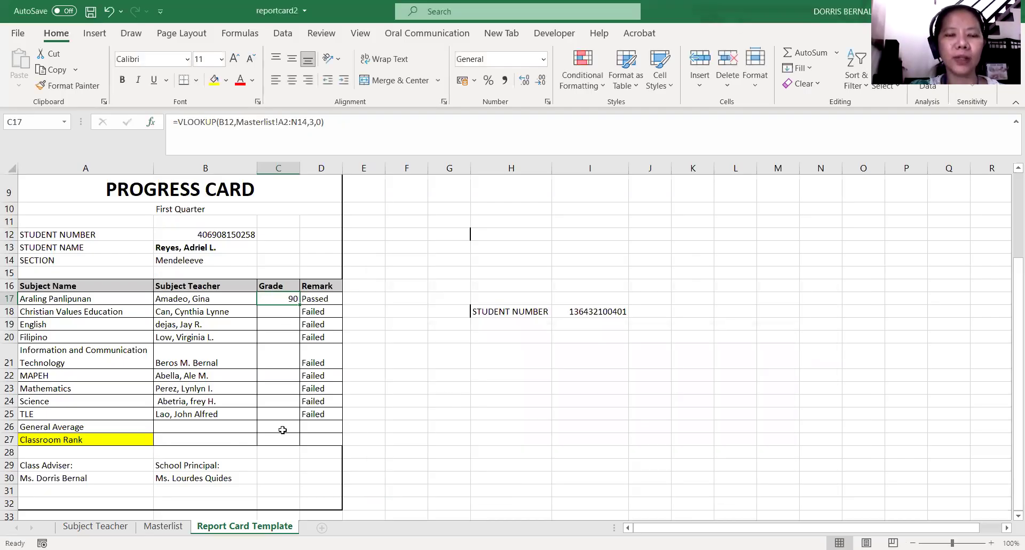
left_click(164, 526)
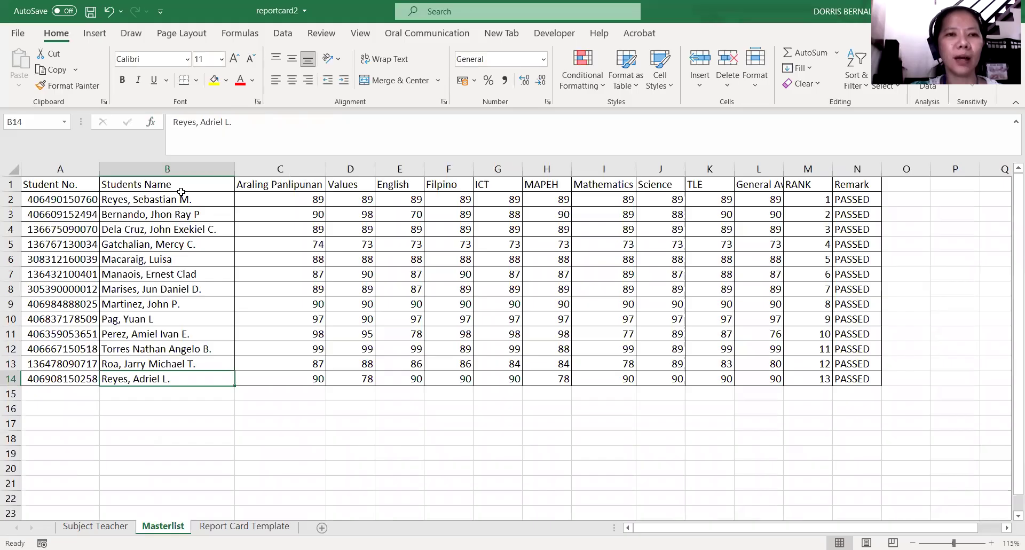
left_click(238, 526)
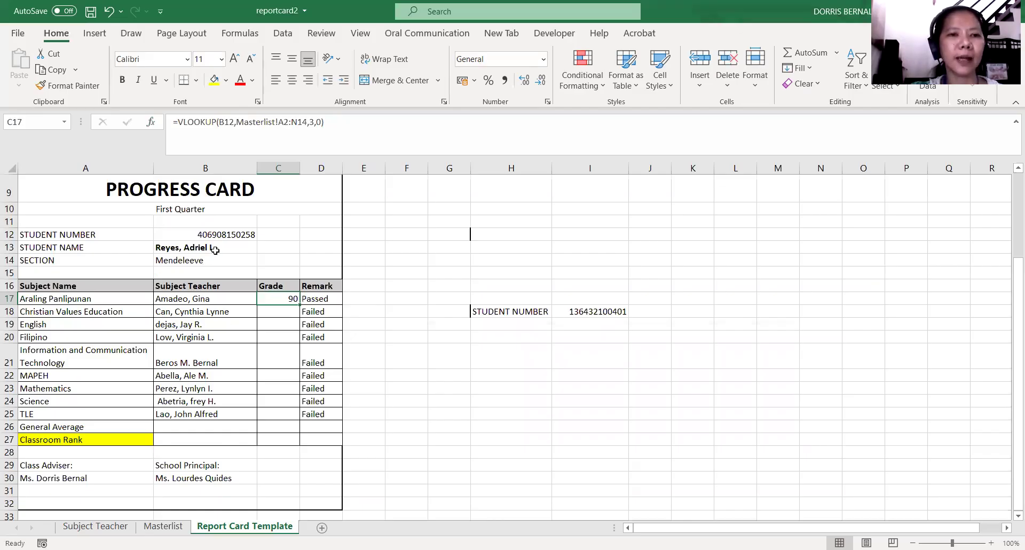
left_click(163, 527)
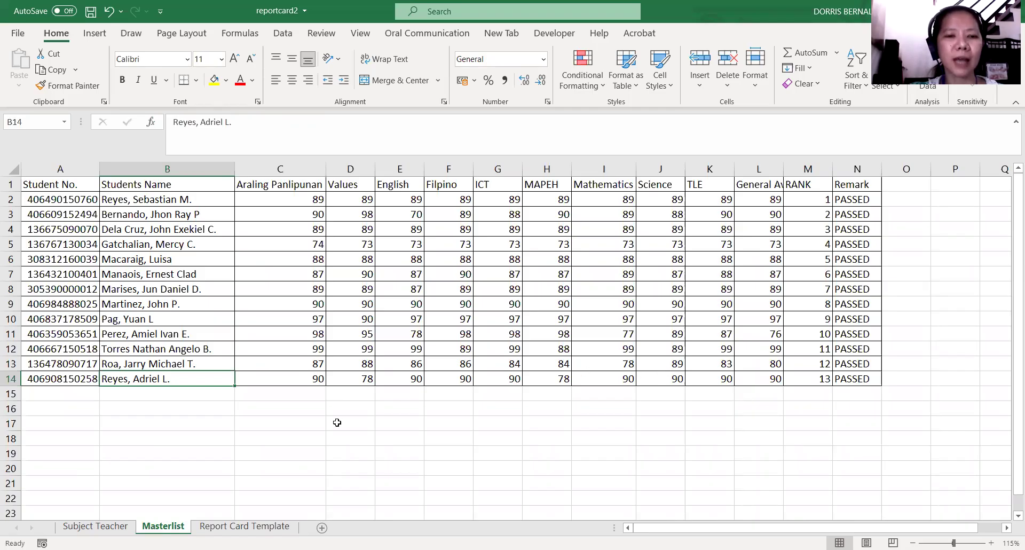
left_click(231, 528)
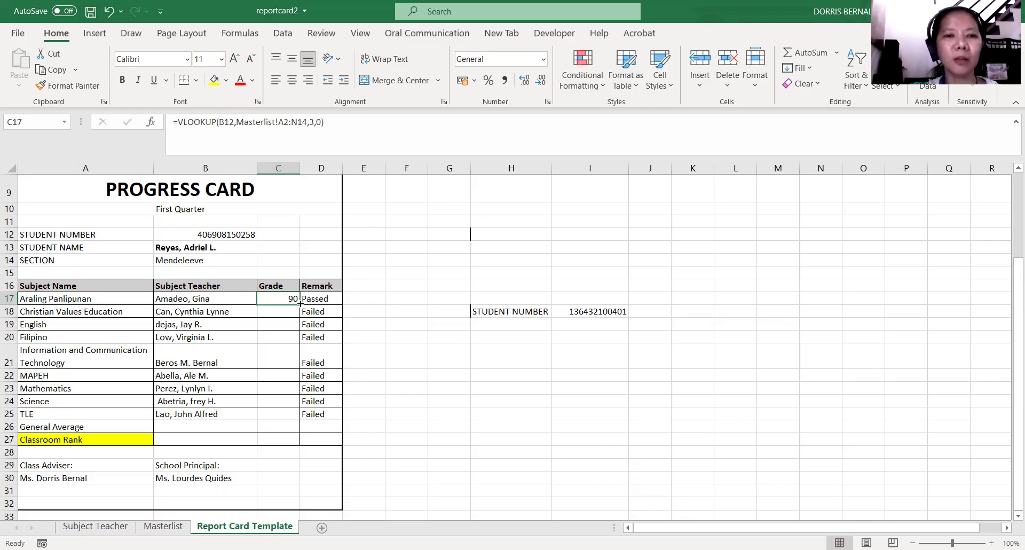
Step: Fill C17's grade formula down to C27, which produces #N/A below
double_click(299, 303)
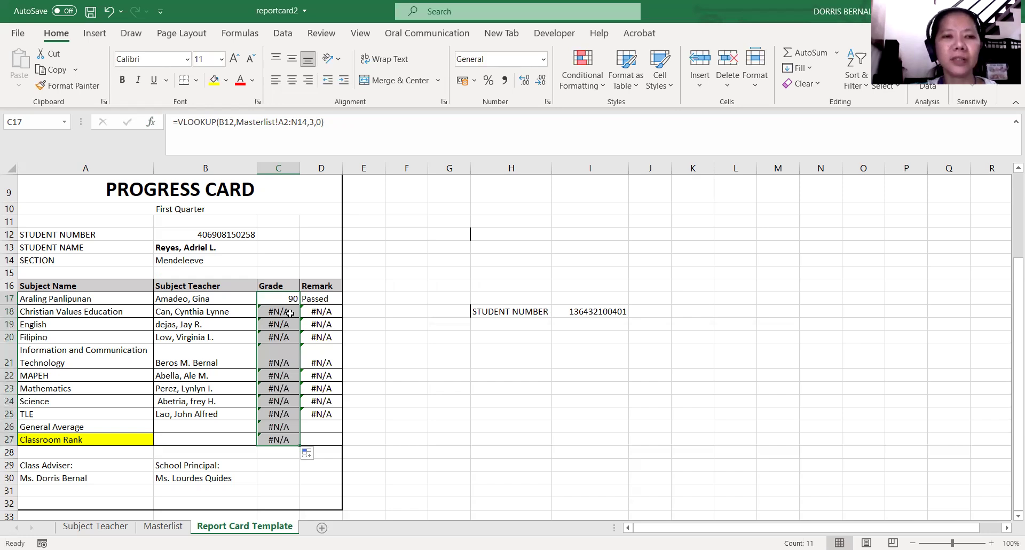
left_click(233, 235)
left_click(264, 234)
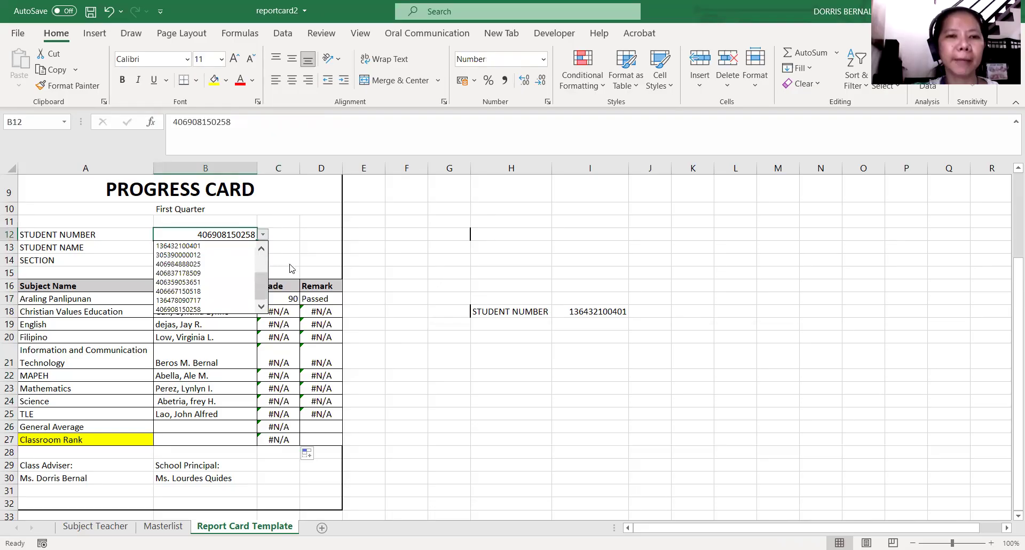
key("Escape")
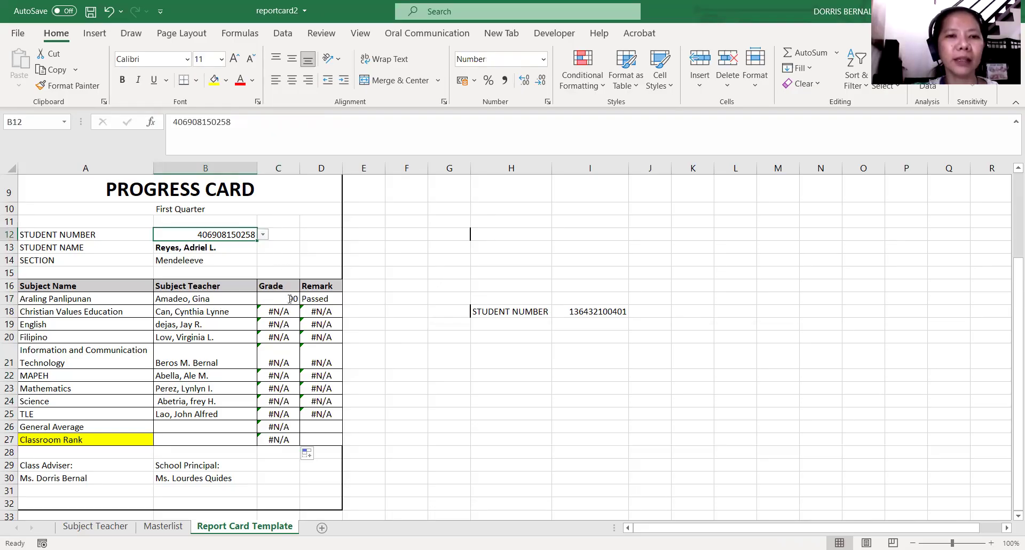
Step: Change C17's lookup value reference to the absolute $B$12
double_click(290, 299)
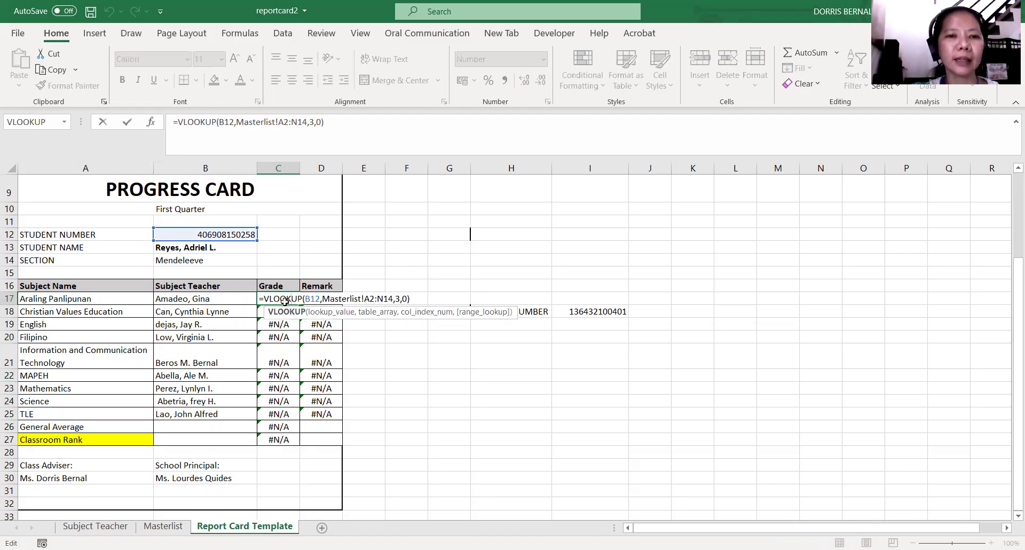
key("Escape")
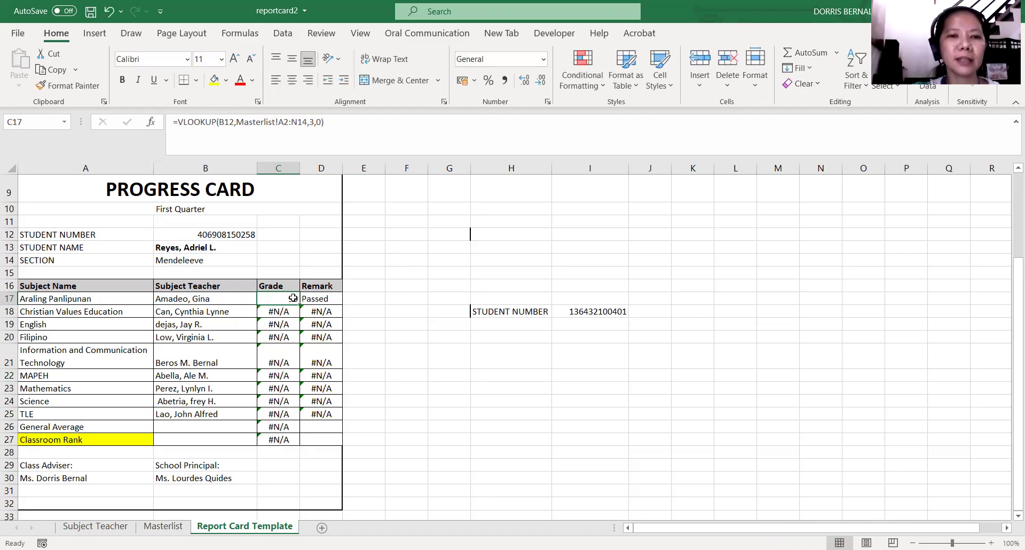
double_click(294, 298)
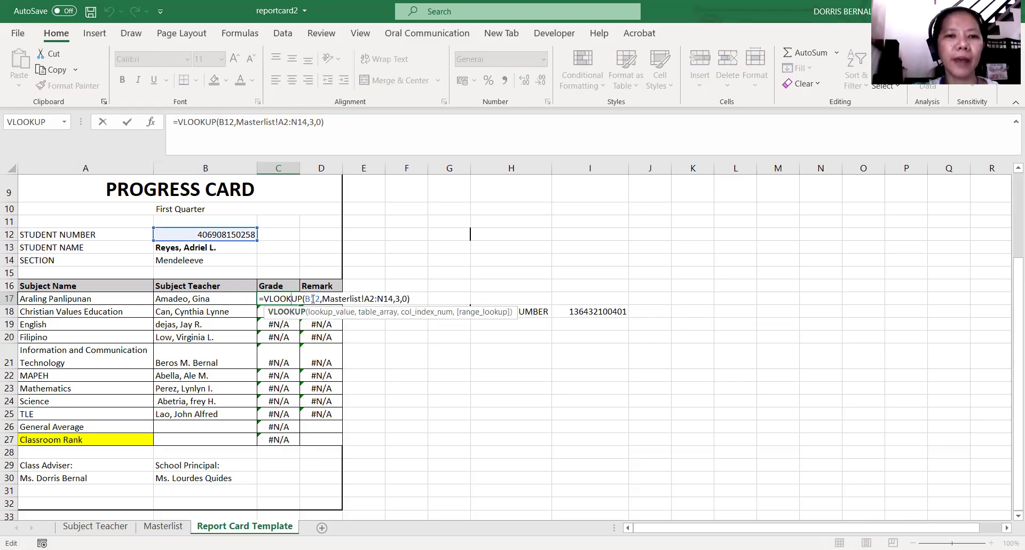
left_click(313, 299)
key("F4")
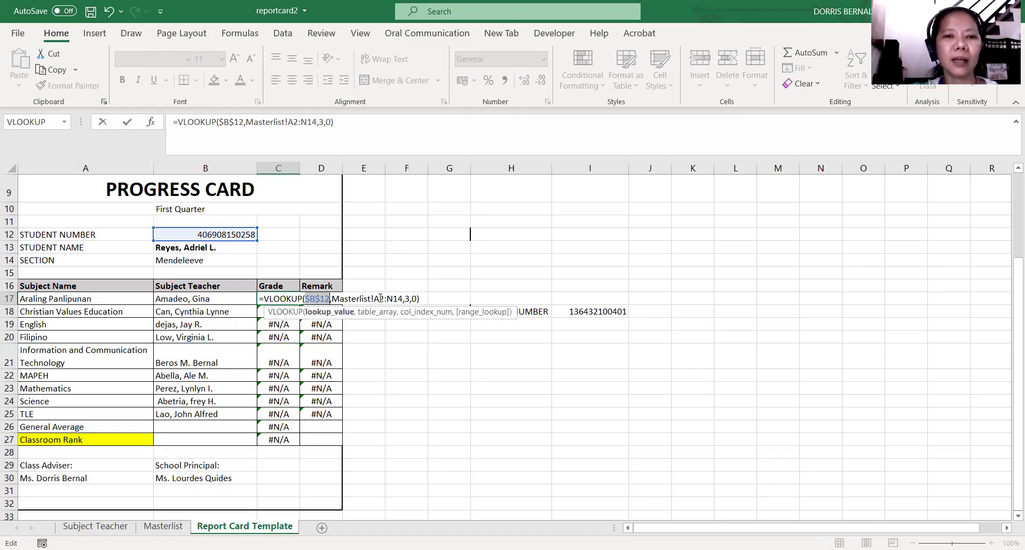
Step: Lock the Masterlist table range references in C17's formula and commit it, still showing 90
left_click(380, 298)
key("F4")
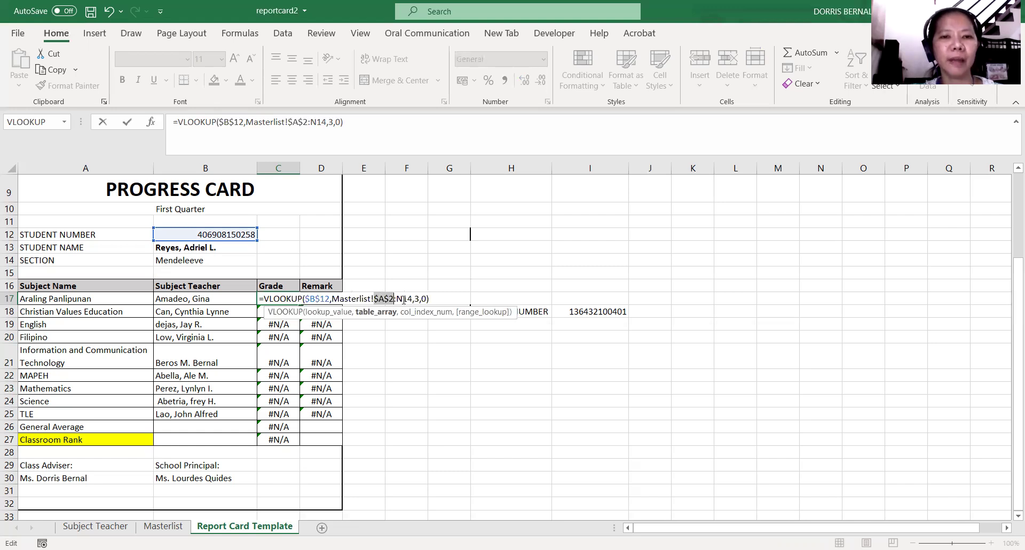
right_click(403, 301)
key("Escape")
key("F4")
left_click(404, 300)
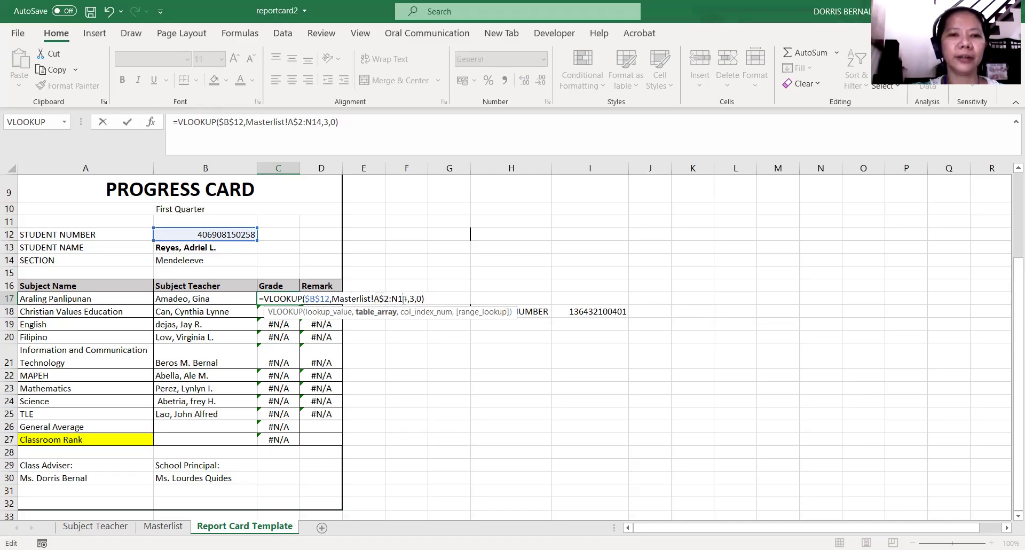
key("F4")
key("F4")
key("Return")
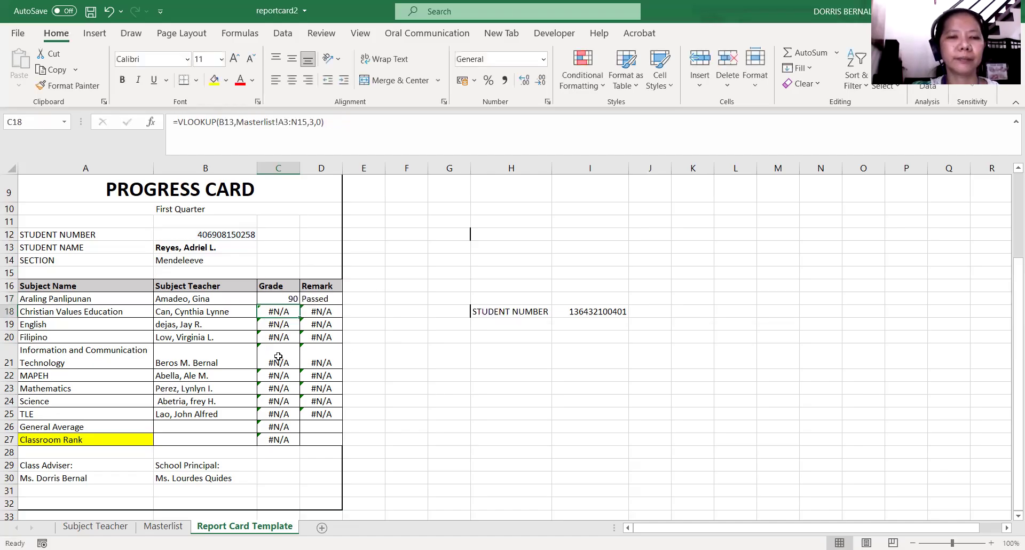
left_click(289, 299)
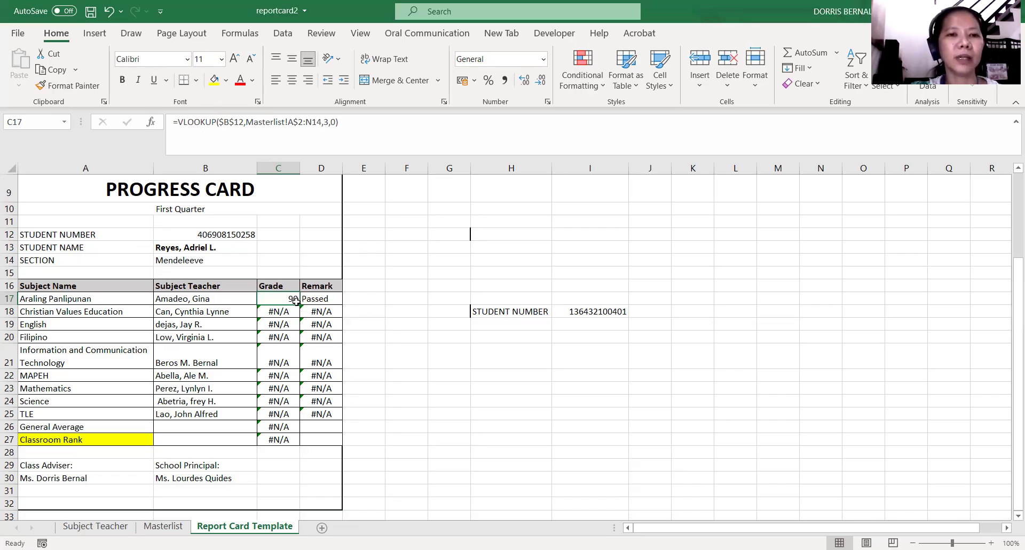
Step: Fill the locked VLOOKUP from C17 down to C27, so every subject shows 90 and Passed
double_click(297, 302)
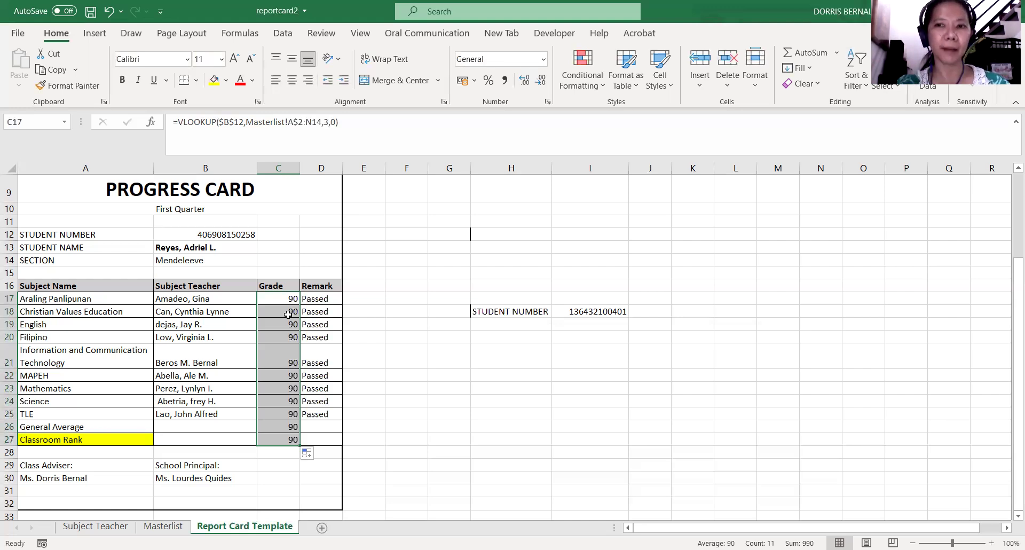
key("ctrl+Down")
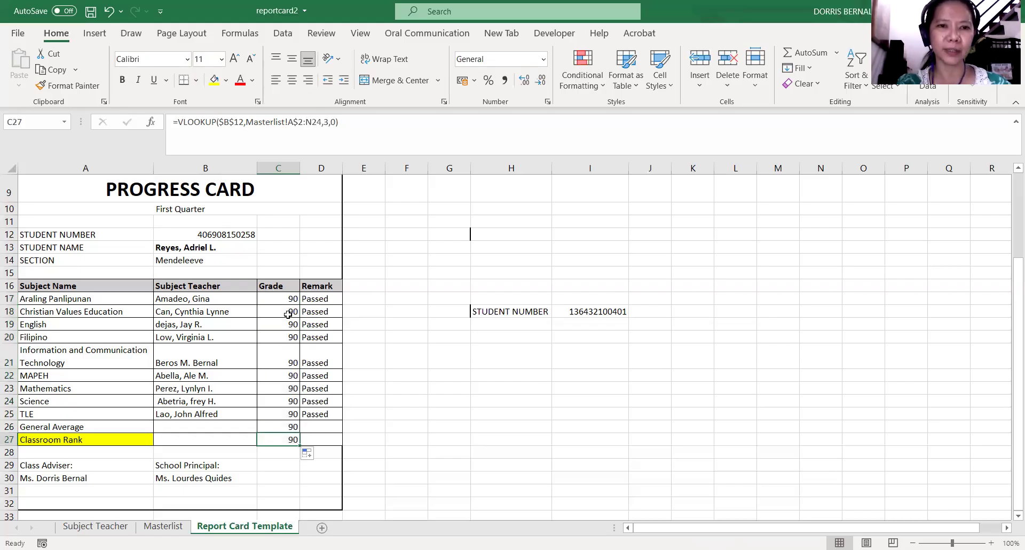
left_click(287, 314)
Step: Change C18's VLOOKUP column index from 3 to 4 so Christian Values Education shows 78
double_click(296, 311)
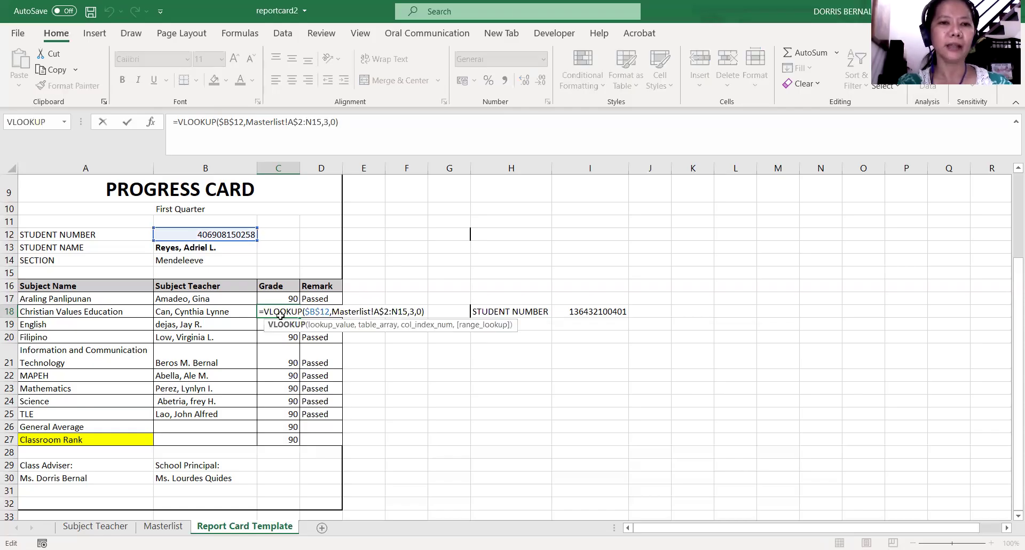
left_click(280, 314)
double_click(281, 311)
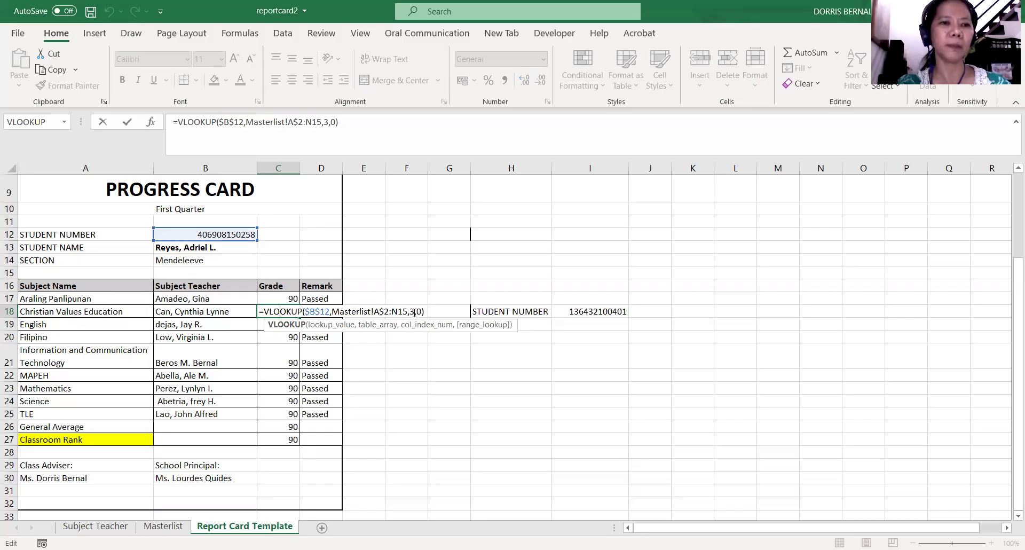
left_click(147, 527)
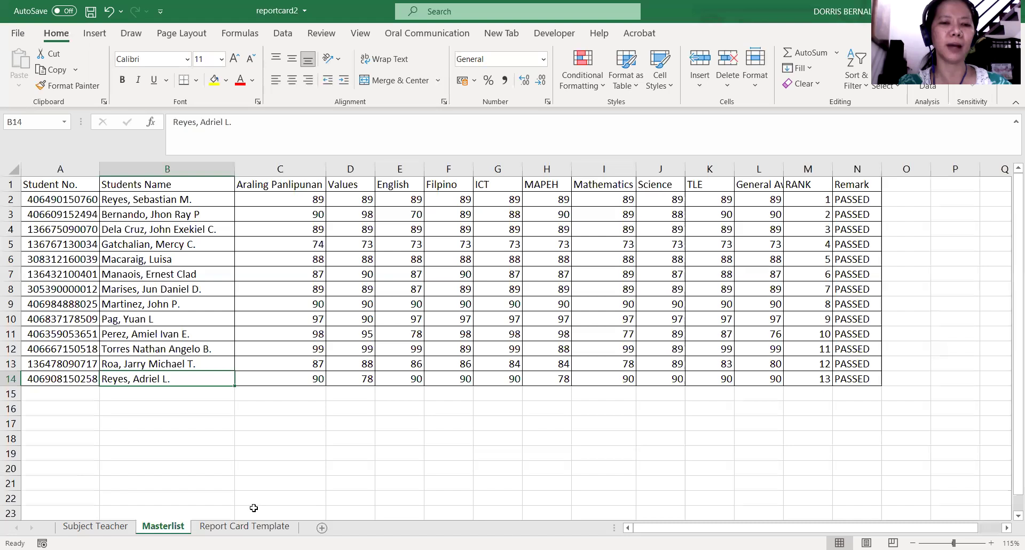
left_click(249, 527)
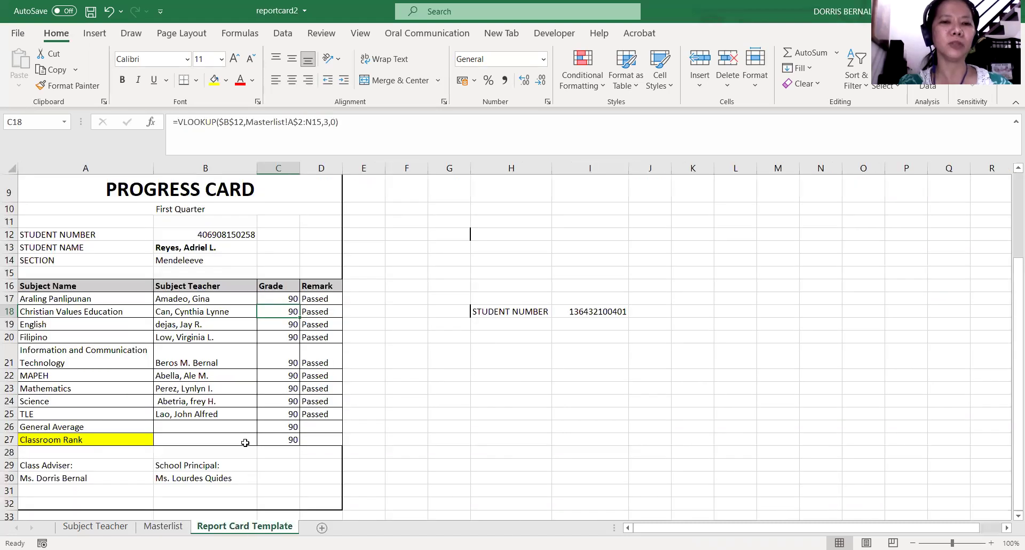
double_click(291, 311)
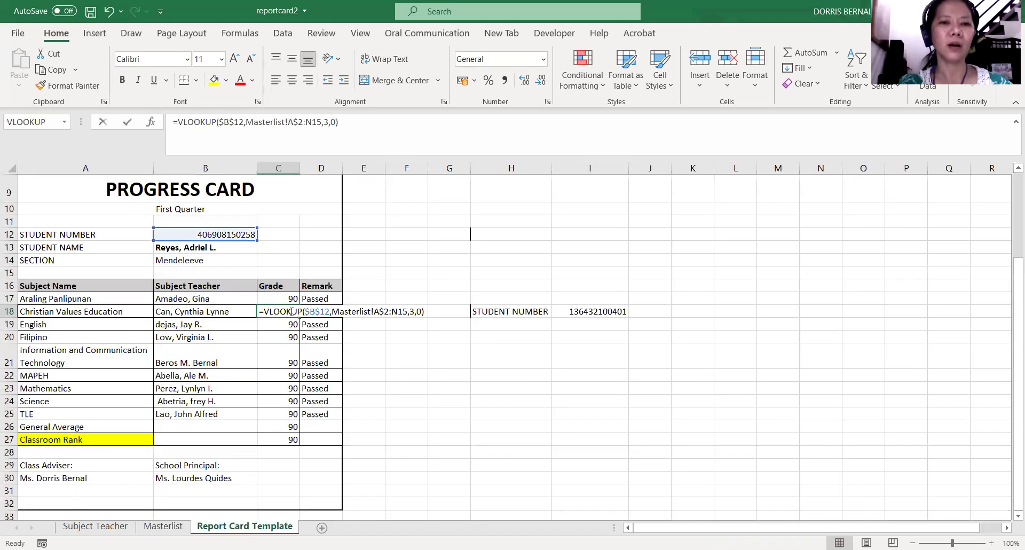
left_click(414, 312)
key("BackSpace")
type("4")
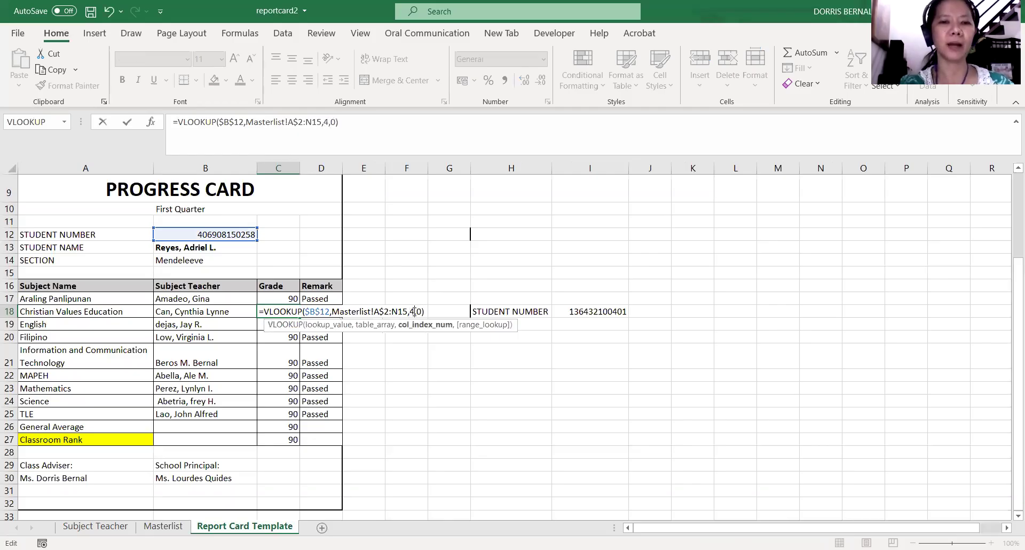
key("Return")
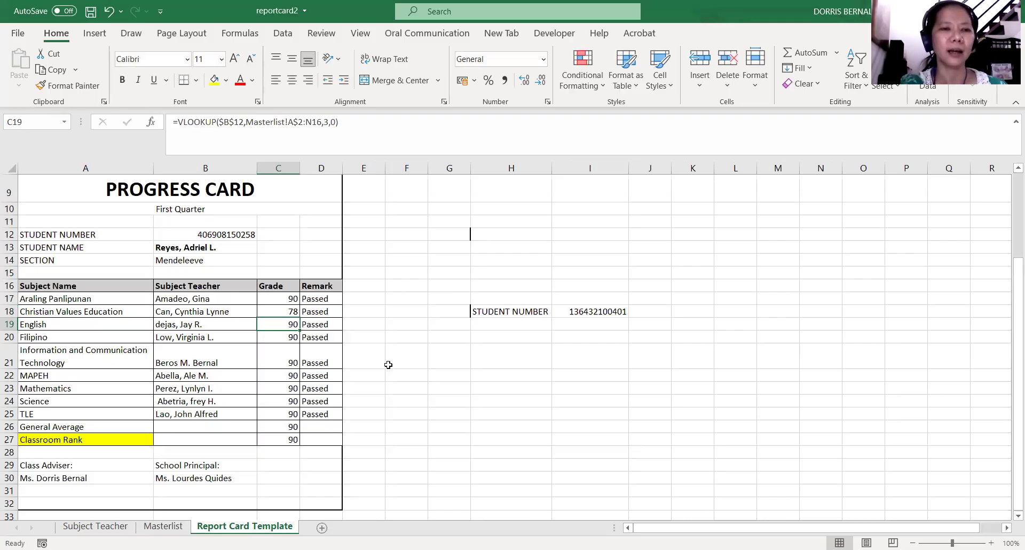
left_click(163, 527)
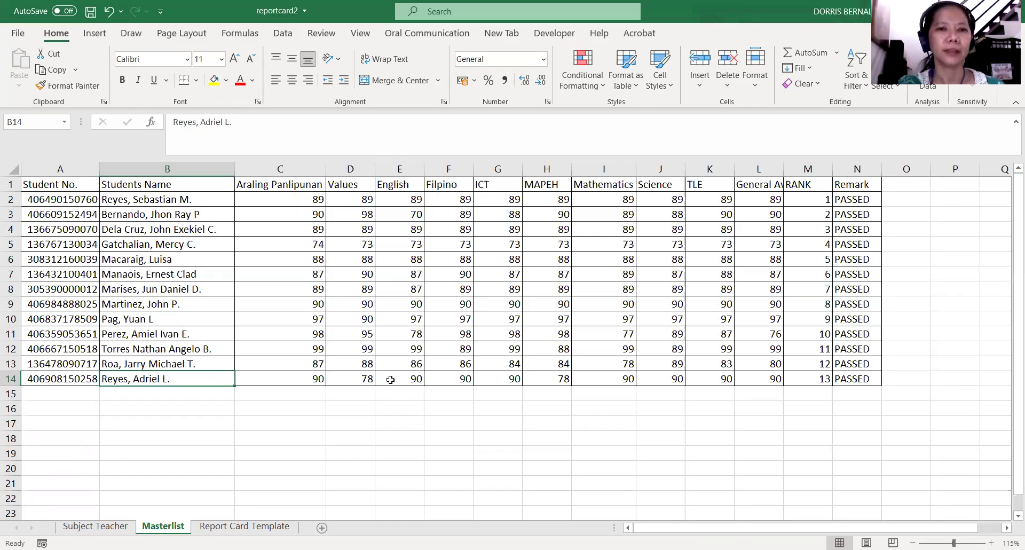
left_click(245, 526)
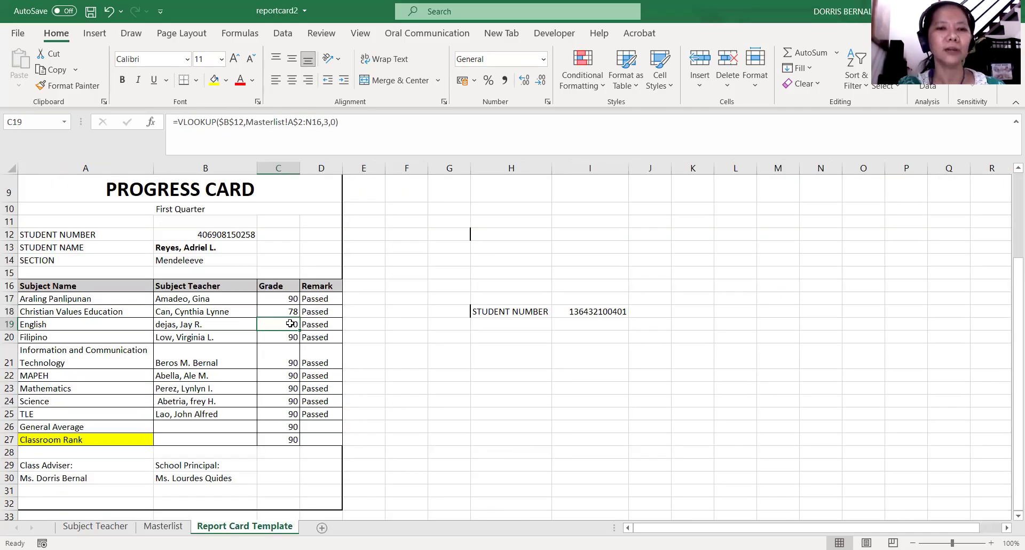
double_click(291, 324)
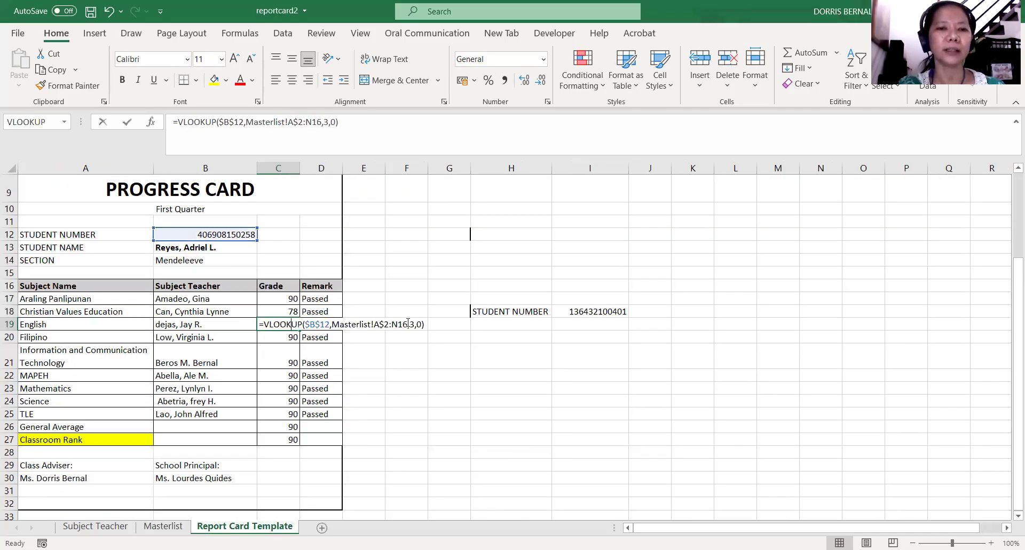
left_click(170, 528)
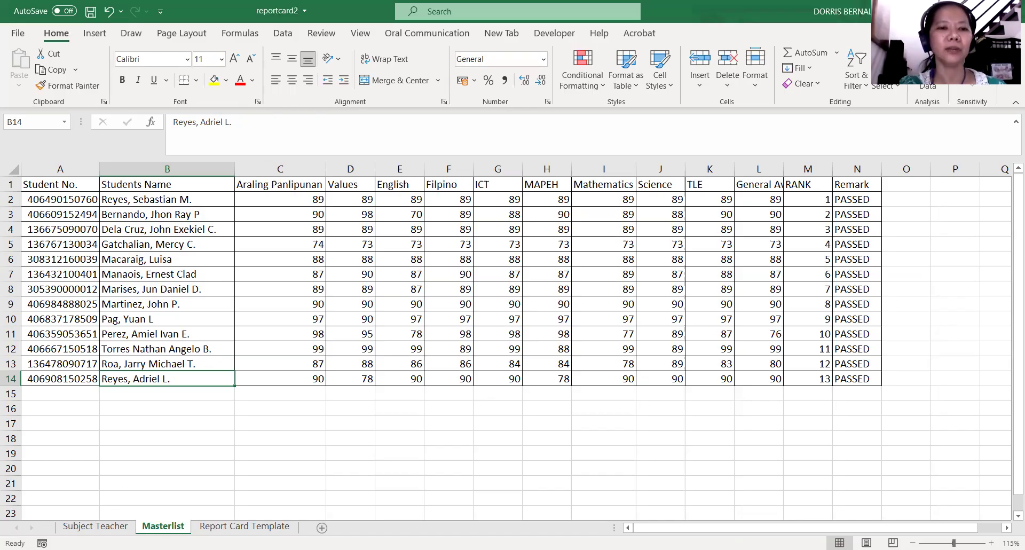
left_click(245, 526)
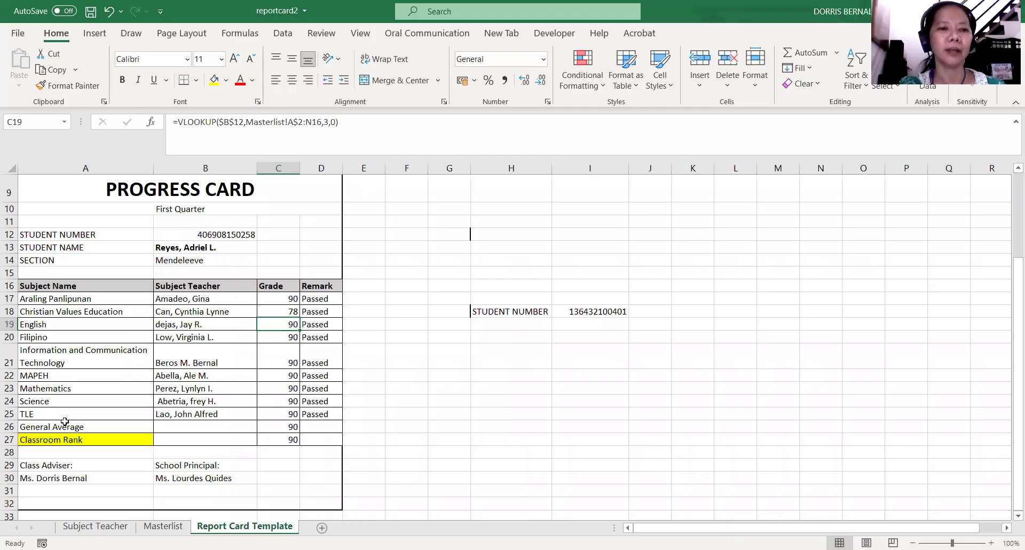
left_click(163, 526)
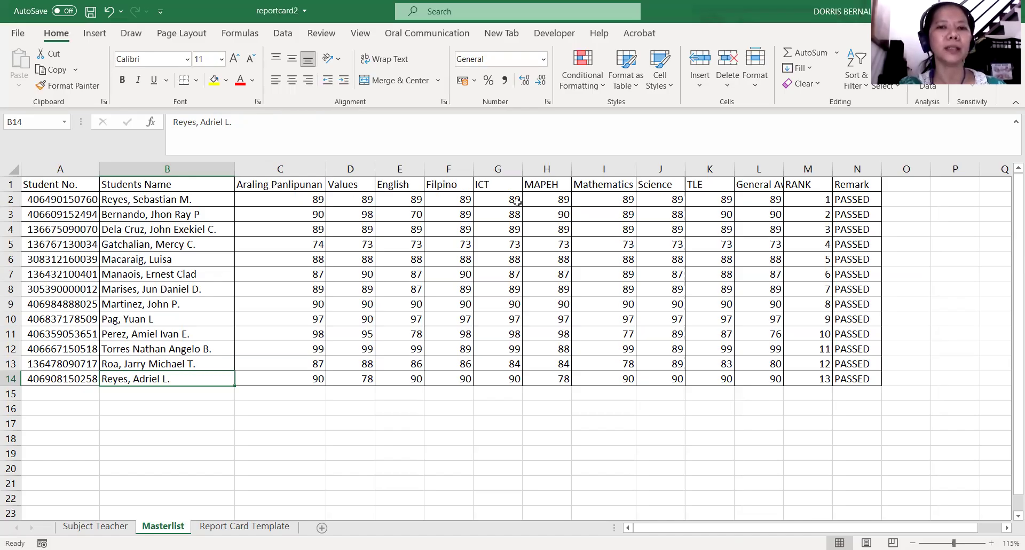
left_click(235, 527)
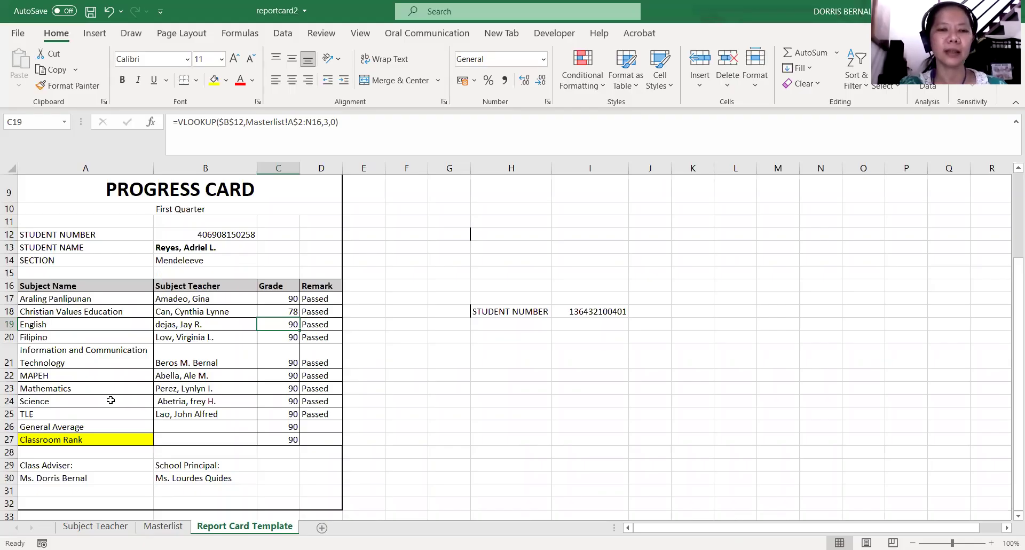
double_click(290, 323)
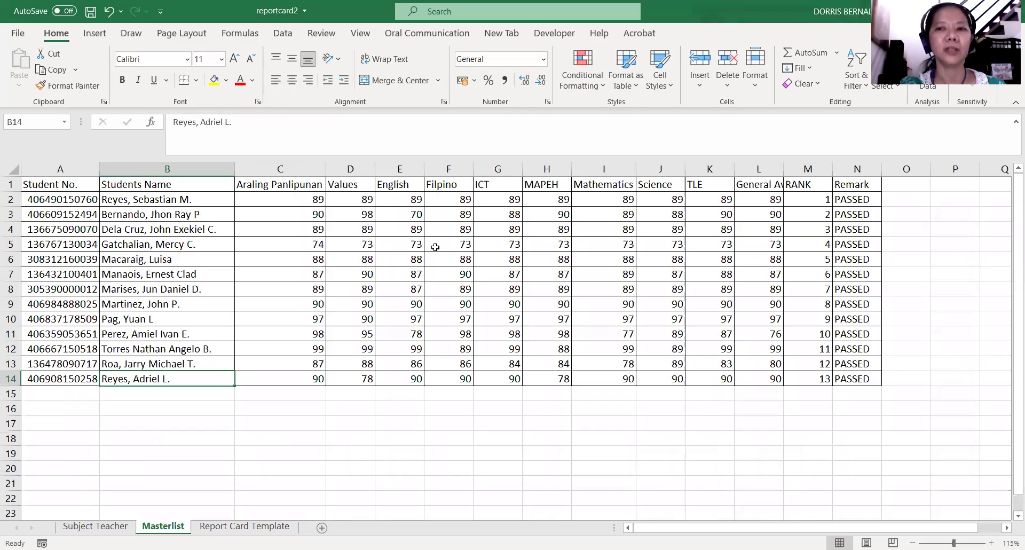
left_click(261, 527)
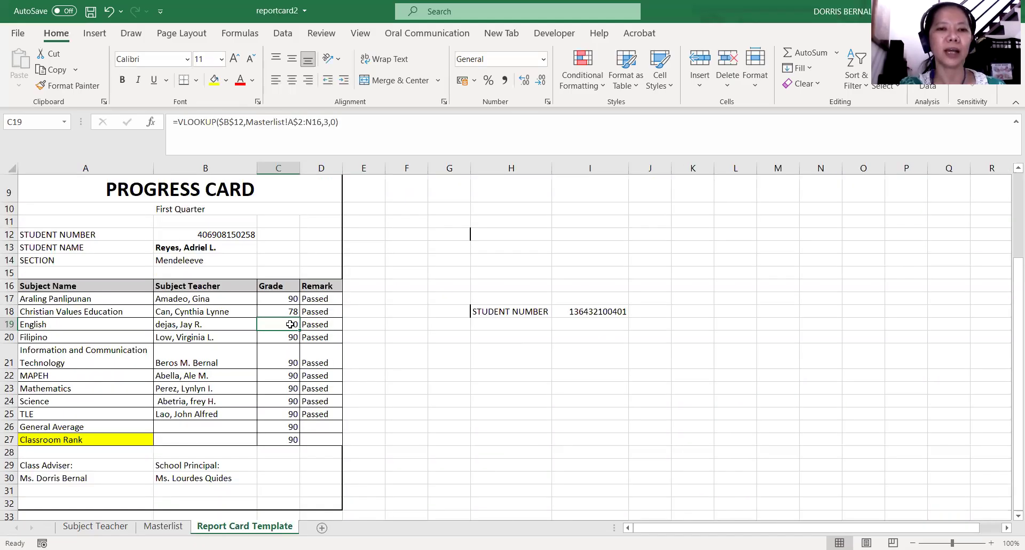
Step: Set the English lookup to column 5 and Filipino to column 6
key("F2")
left_click(411, 325)
key("BackSpace")
type("5")
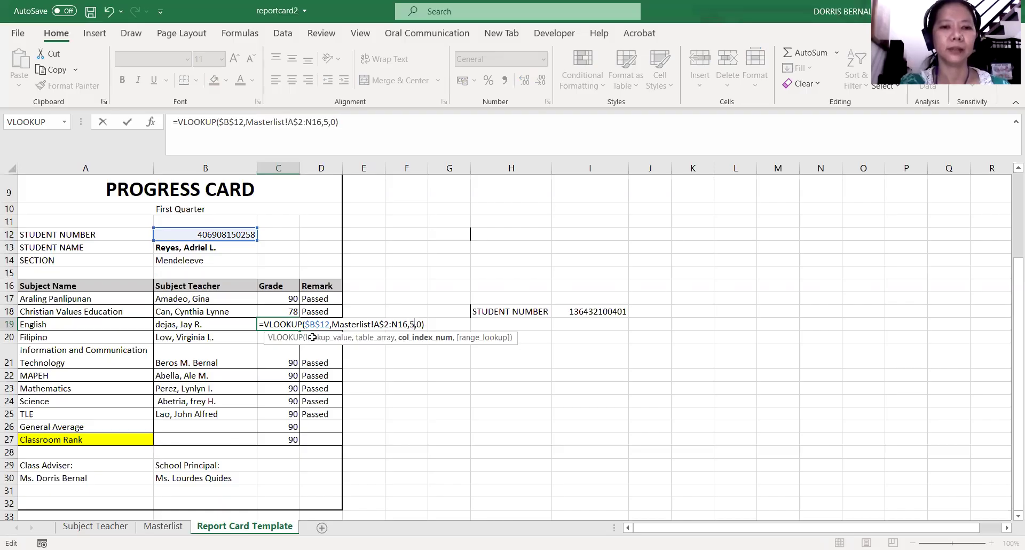
key("Return")
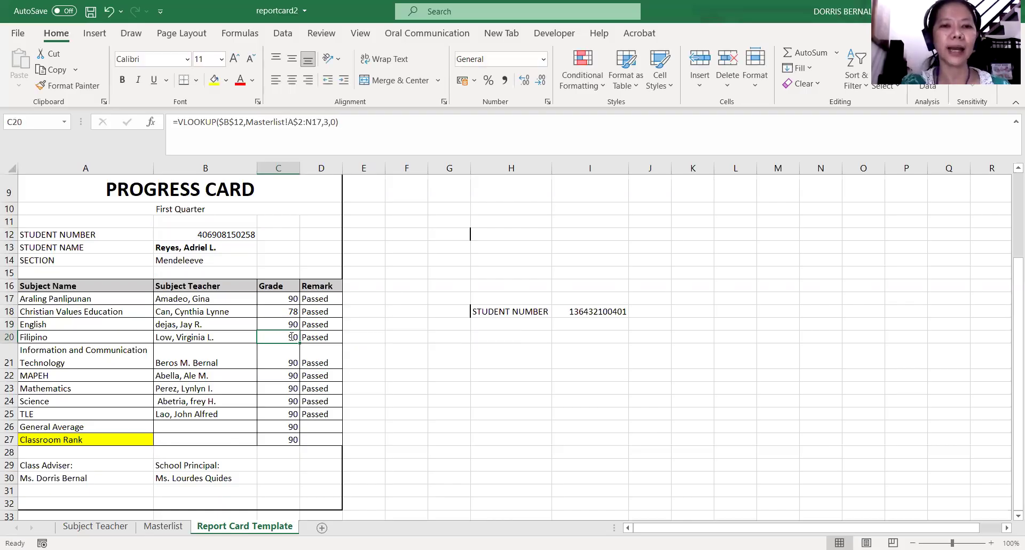
key("F2")
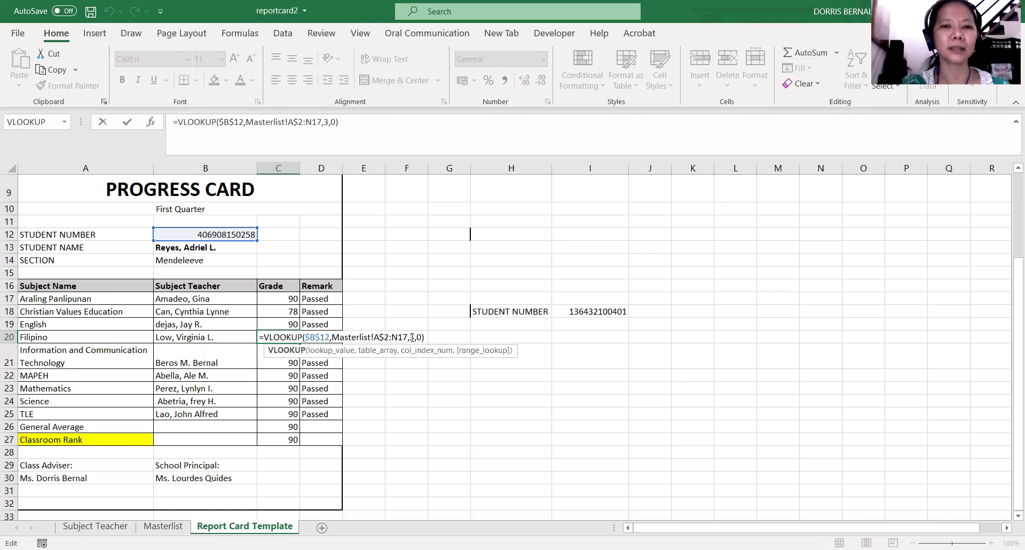
left_click(412, 337)
key("BackSpace")
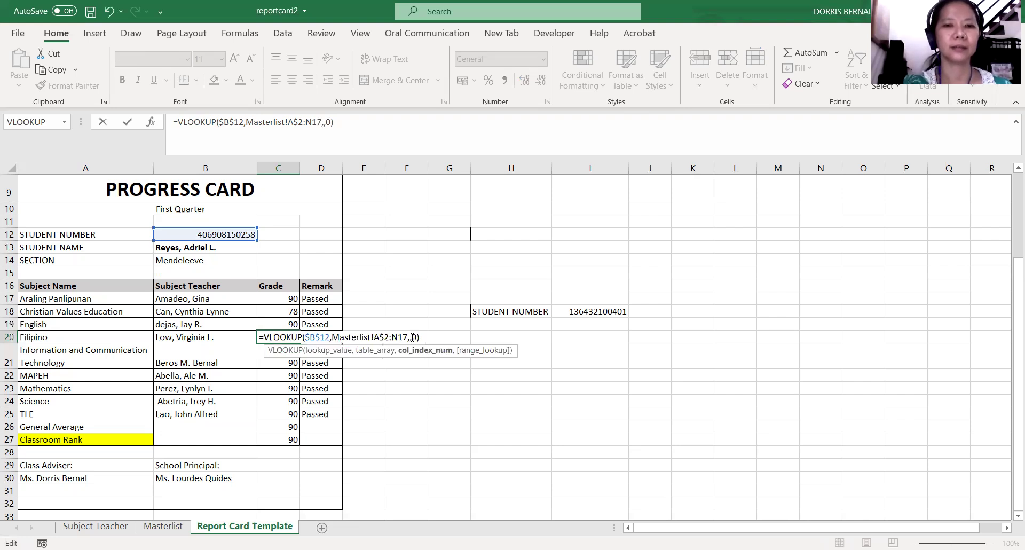
type("6")
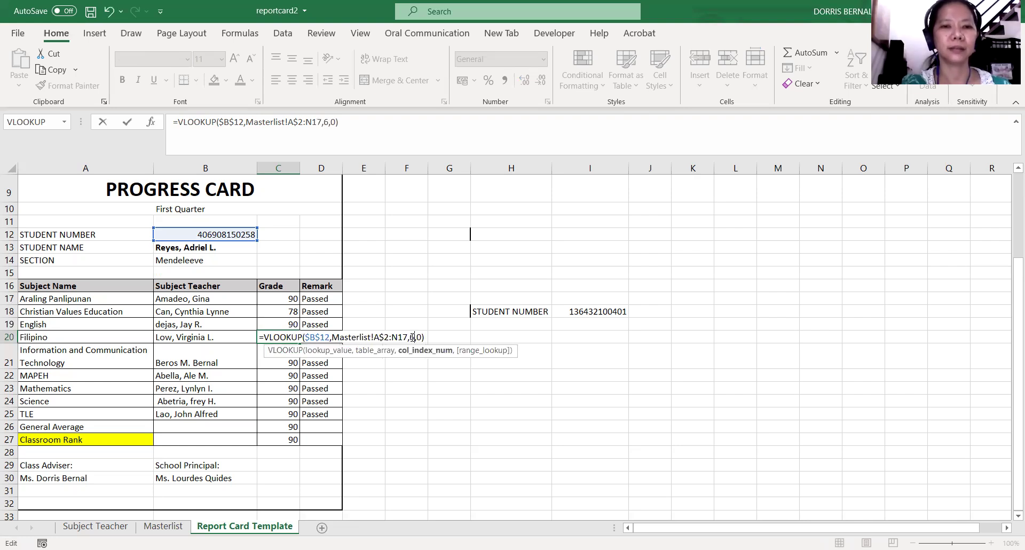
Step: Set the ICT lookup to column 7 and MAPEH to column 8
double_click(288, 363)
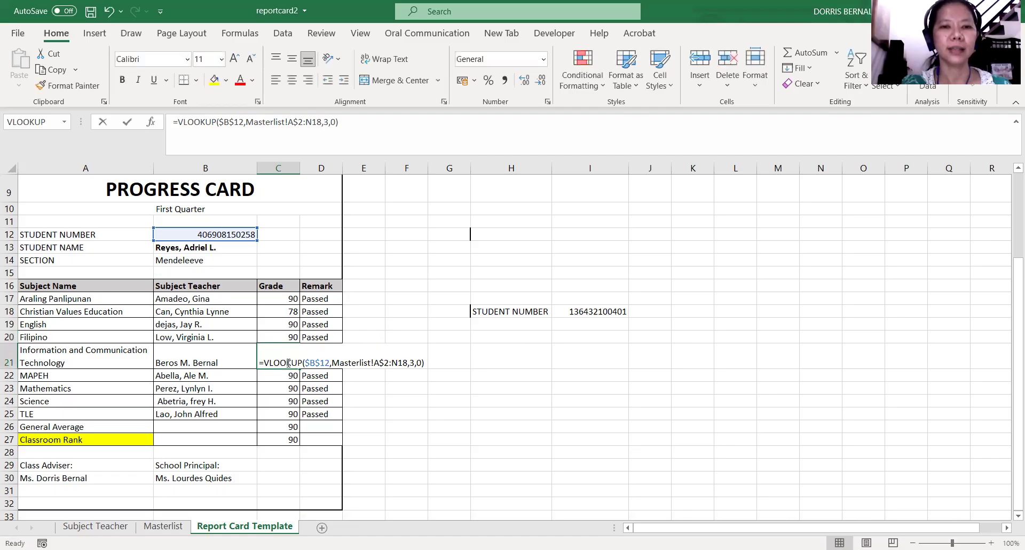
left_click(415, 363)
key("BackSpace")
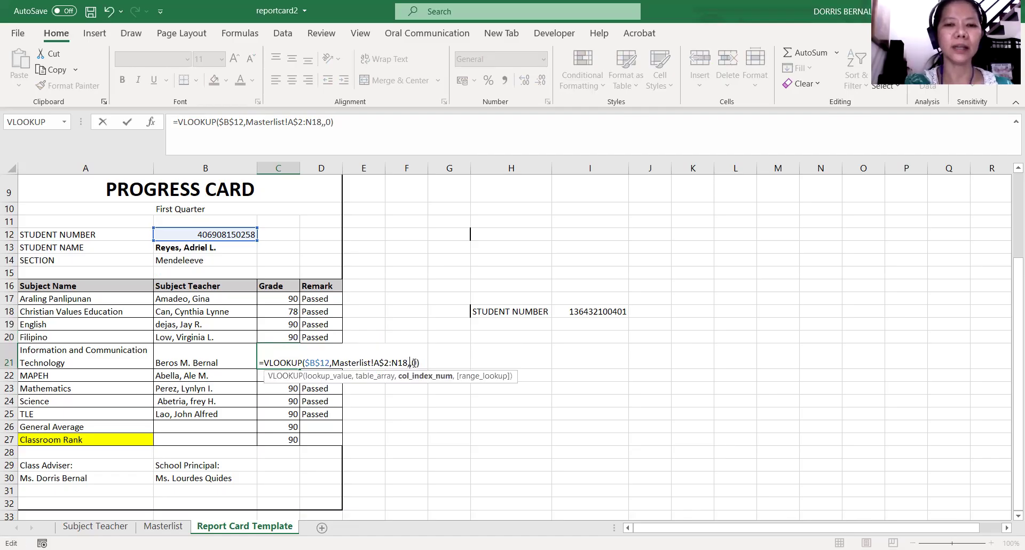
type("7")
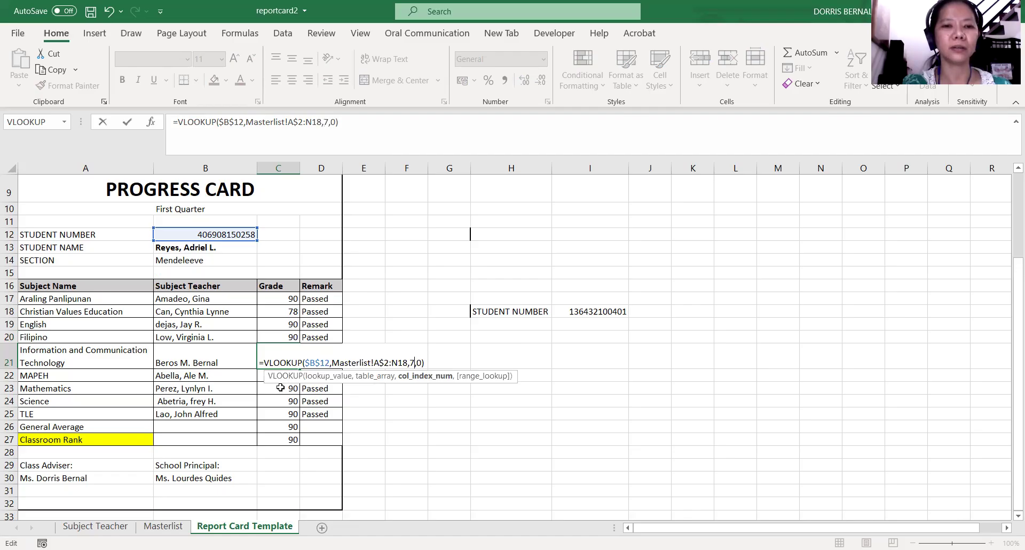
key("Return")
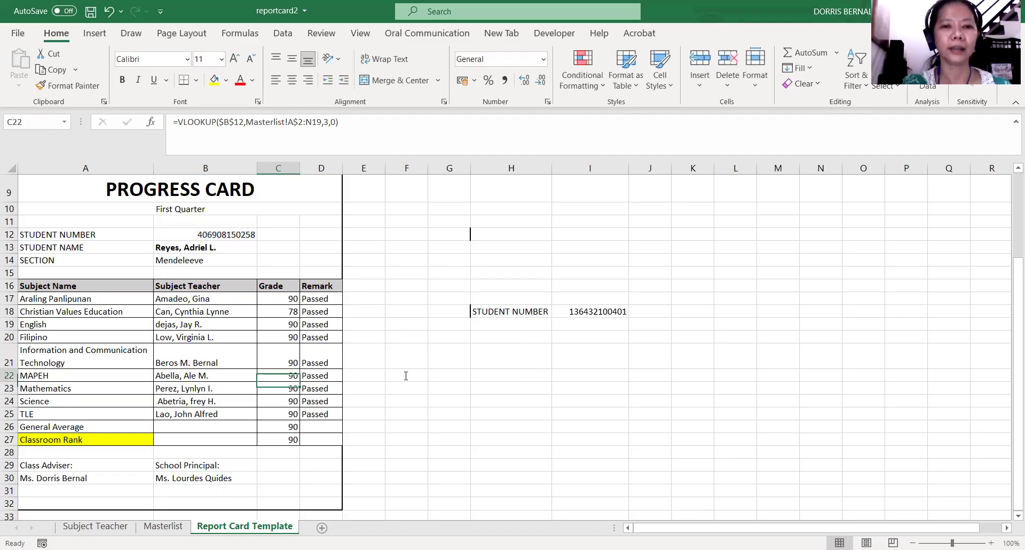
key("F2")
left_click(415, 376)
key("BackSpace")
type("8")
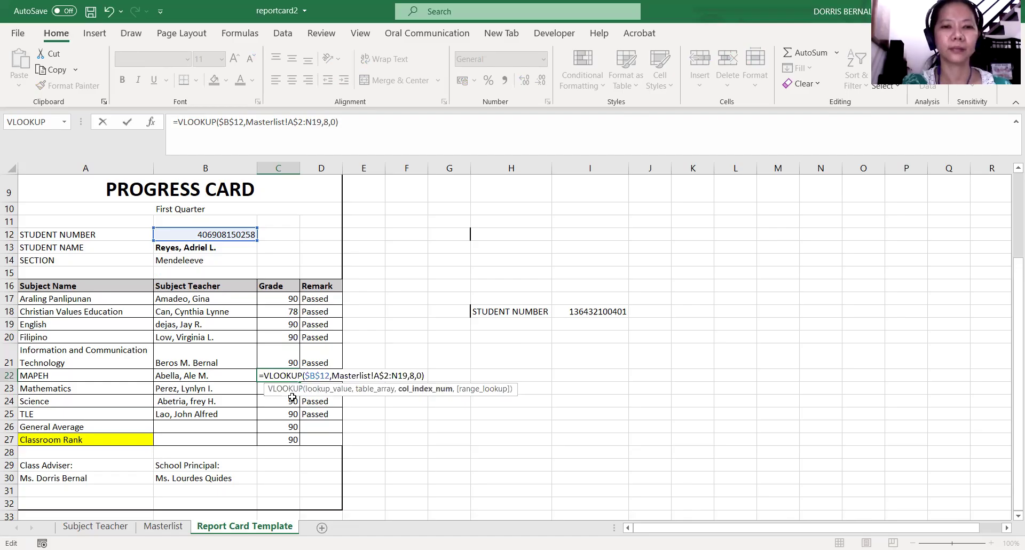
key("Return")
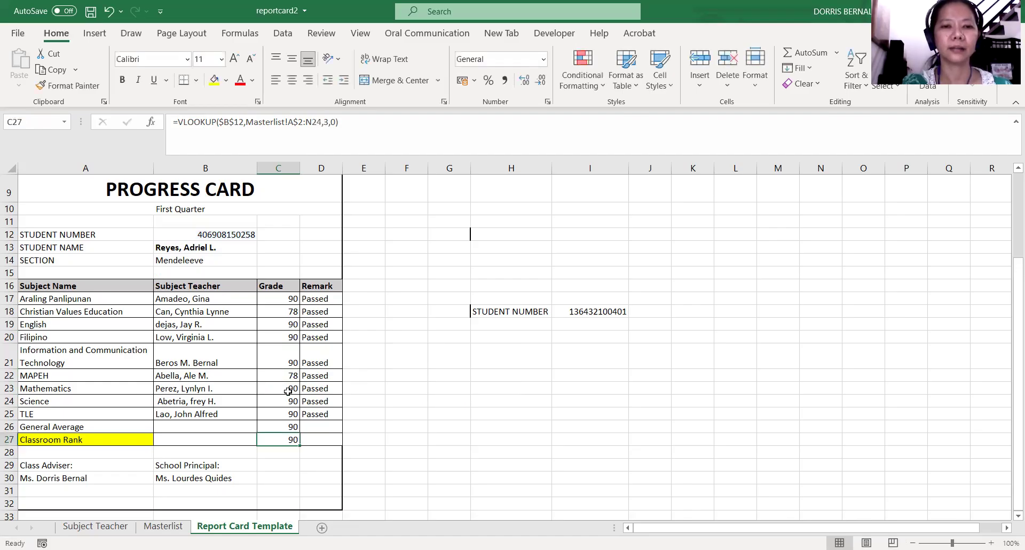
Step: Set the Mathematics lookup to column 9 and Science to column 10
key("Up")
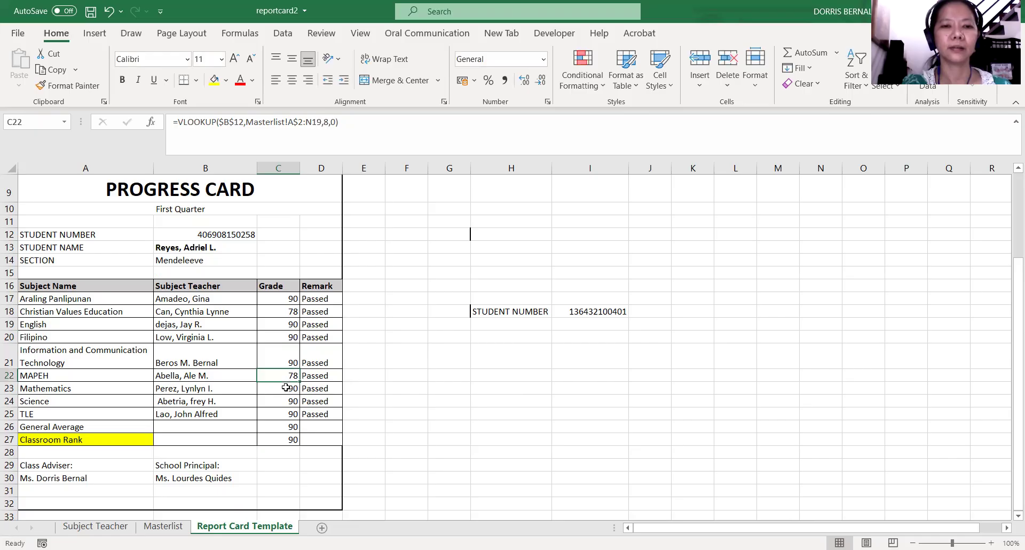
double_click(286, 387)
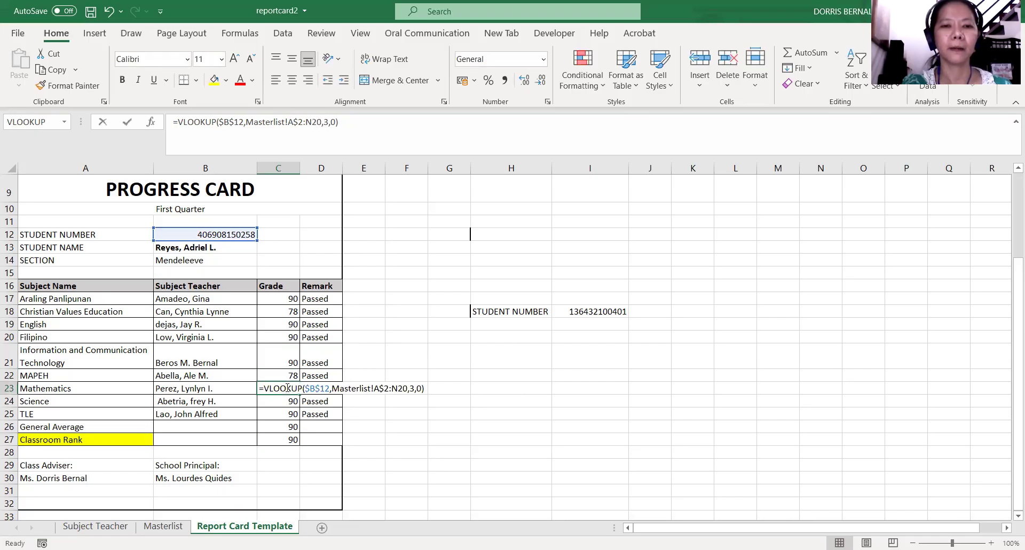
left_click(414, 389)
key("BackSpace")
type("9")
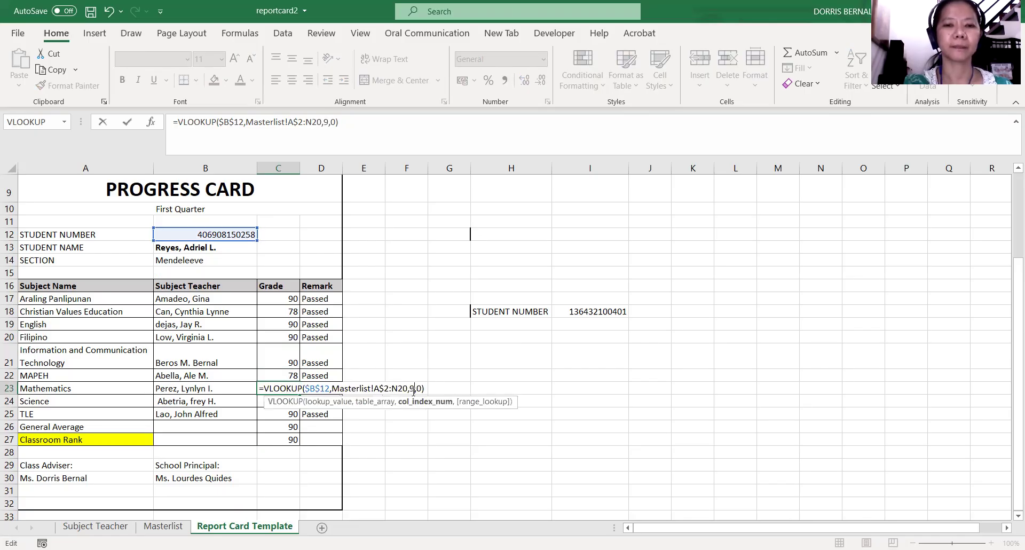
left_click(293, 401)
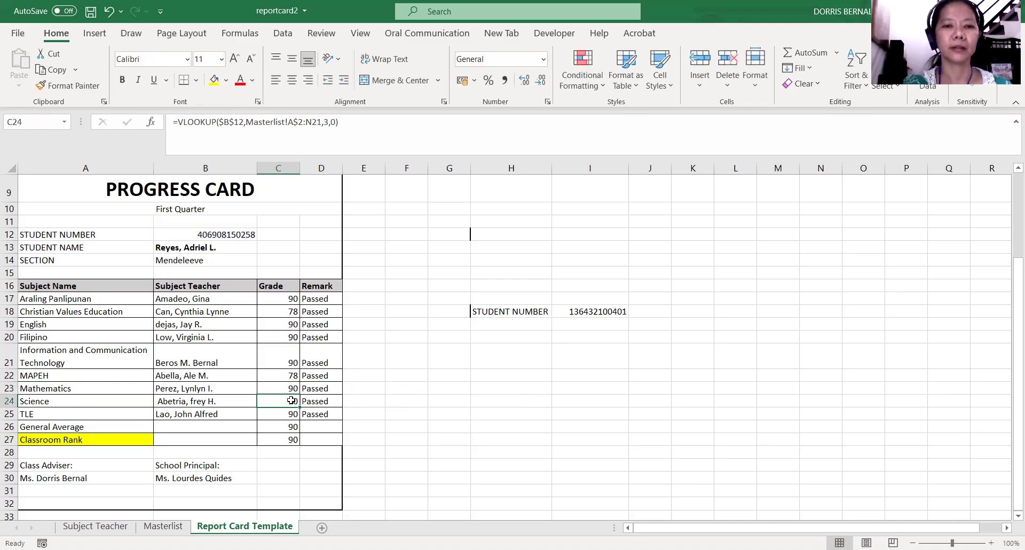
double_click(293, 401)
left_click(415, 402)
left_click(415, 401)
key("BackSpace")
type("10")
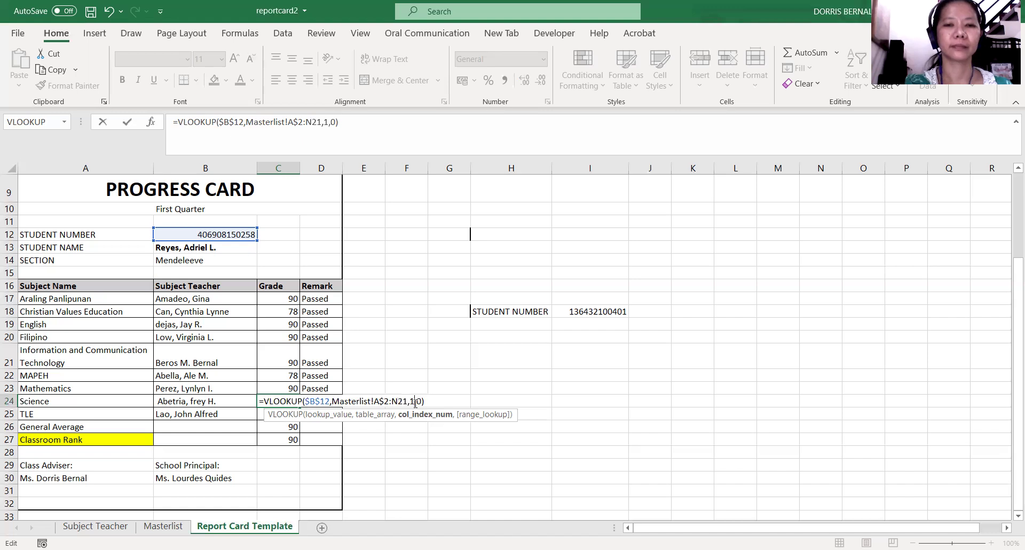
key("Return")
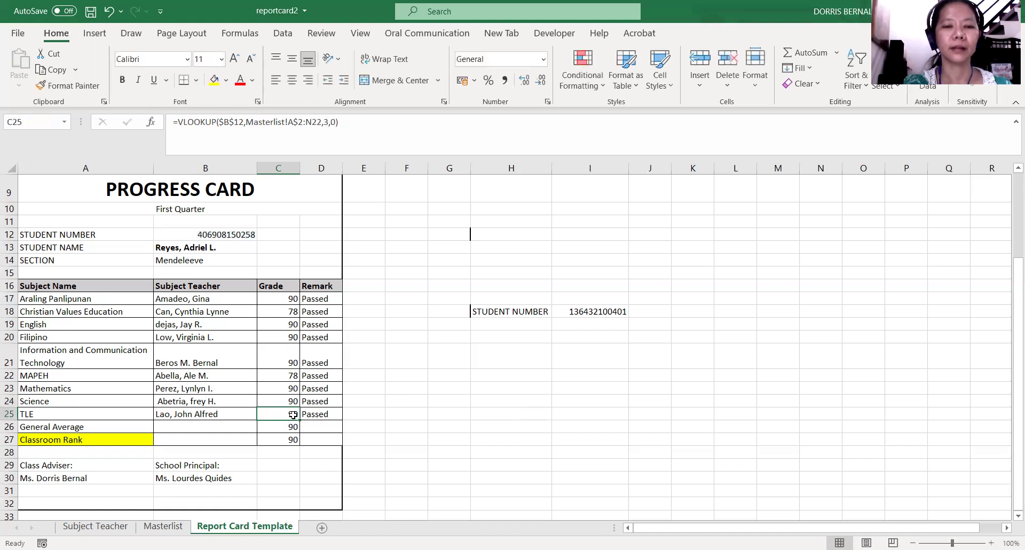
Step: Set the TLE lookup to column 11 and General Average to column 12
double_click(295, 415)
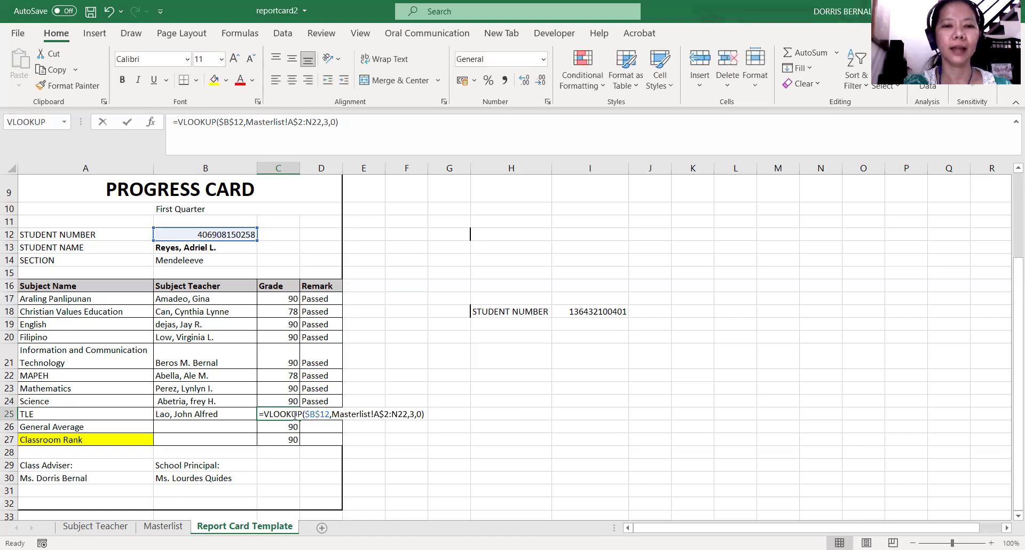
left_click(415, 417)
key("BackSpace")
type("11")
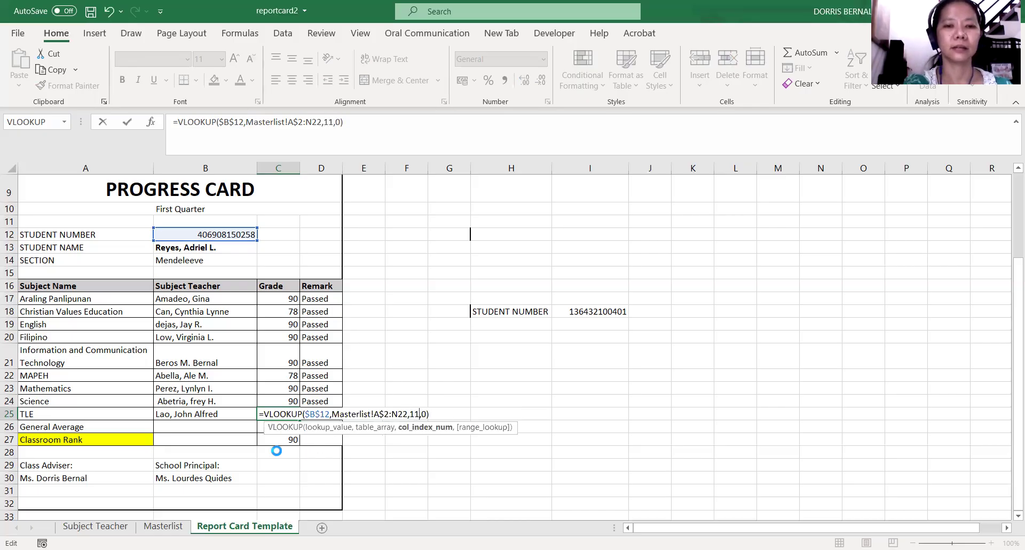
key("Return")
double_click(286, 425)
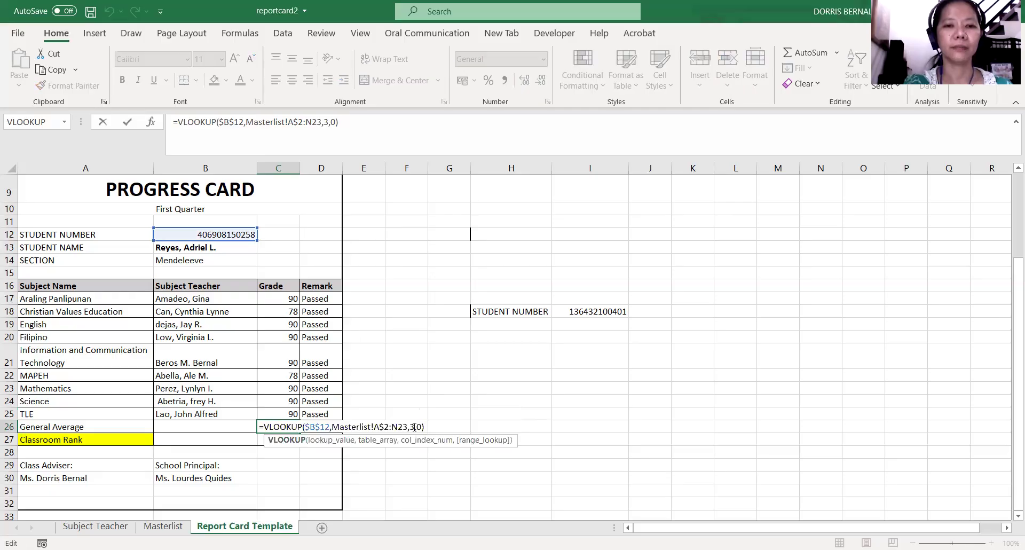
left_click(415, 427)
key("BackSpace")
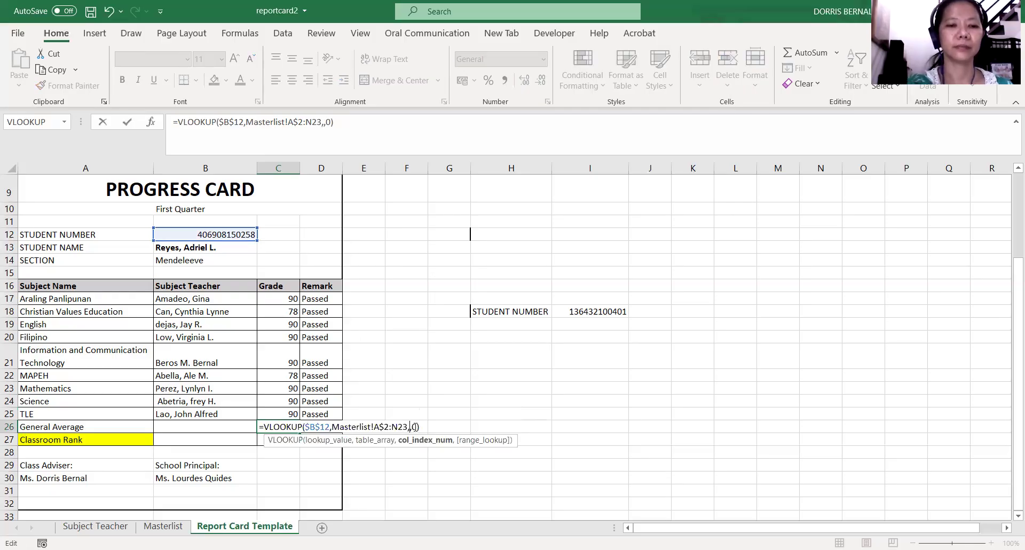
type("3")
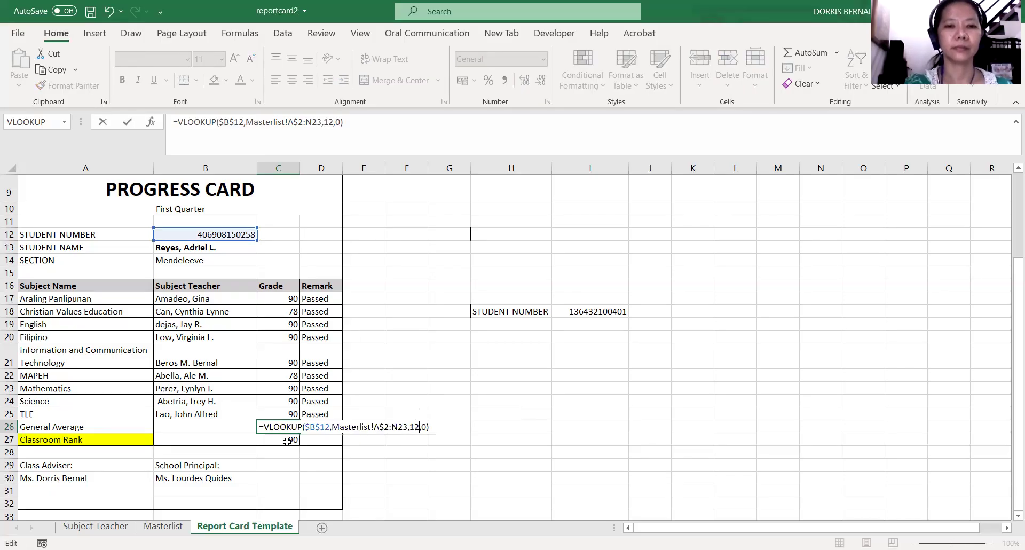
key("Return")
Step: Begin changing the Classroom Rank lookup's column index to 13
double_click(288, 439)
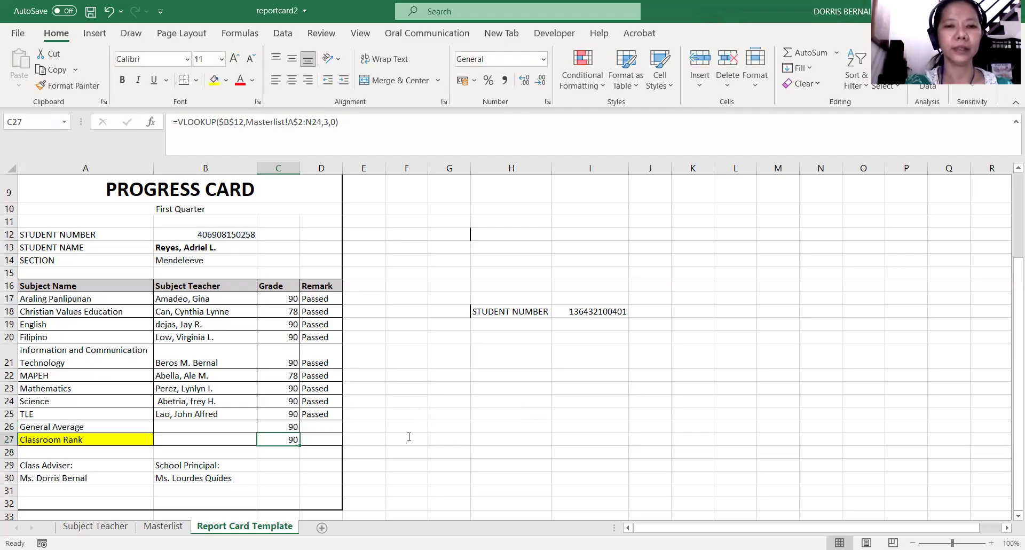
left_click(417, 439)
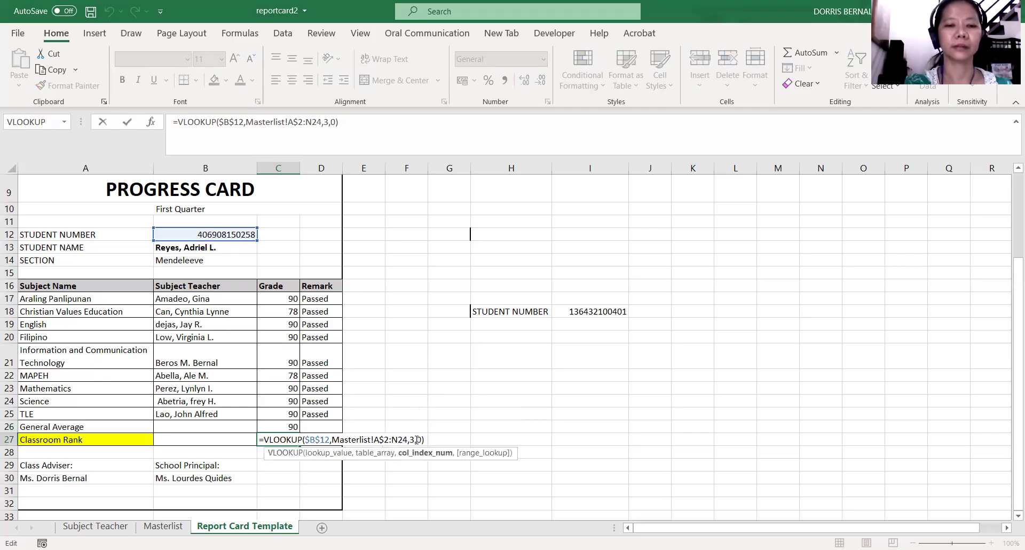
type("1")
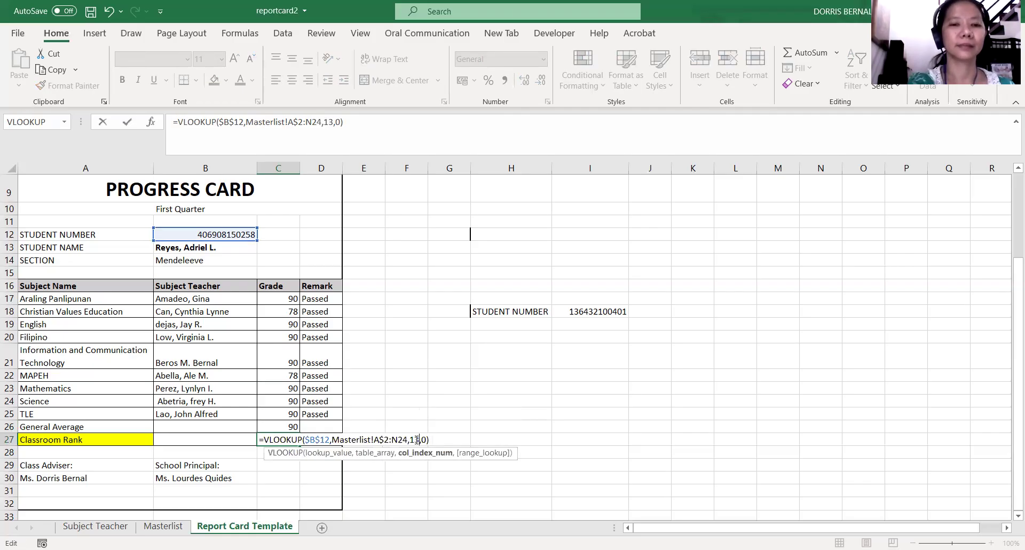
Step: Commit the Classroom Rank formula and check that average 90 and rank 13 match the Masterlist
left_click(350, 472)
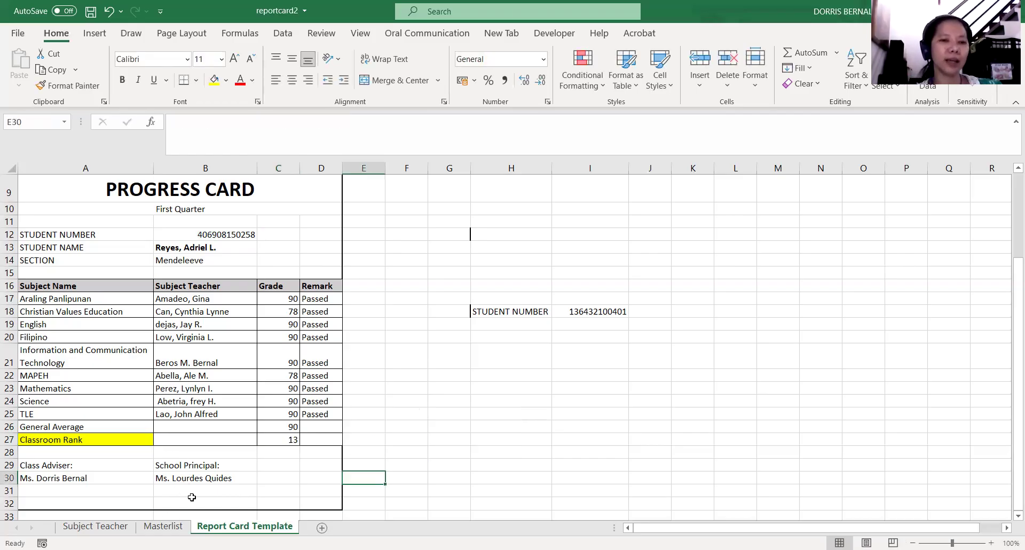
left_click(176, 527)
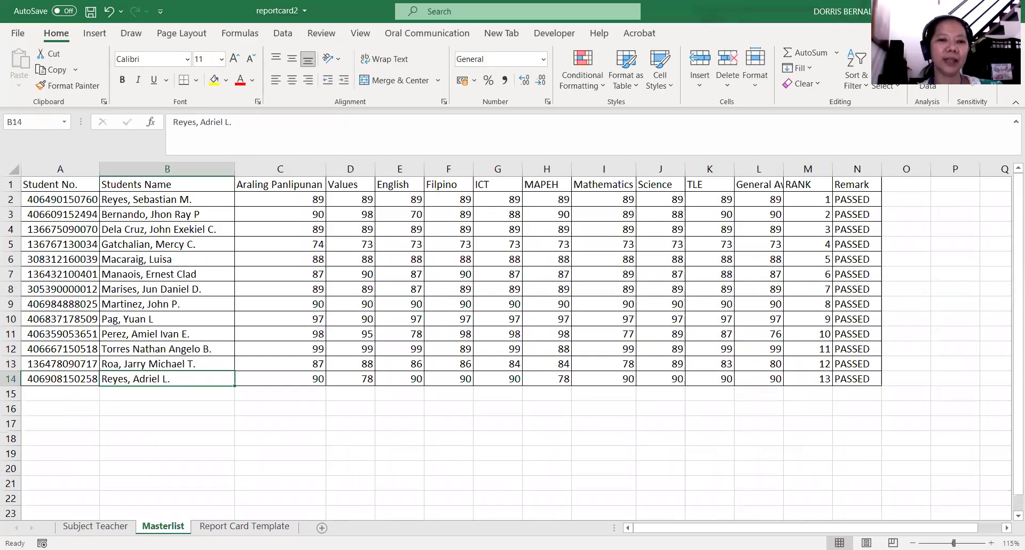
left_click(262, 527)
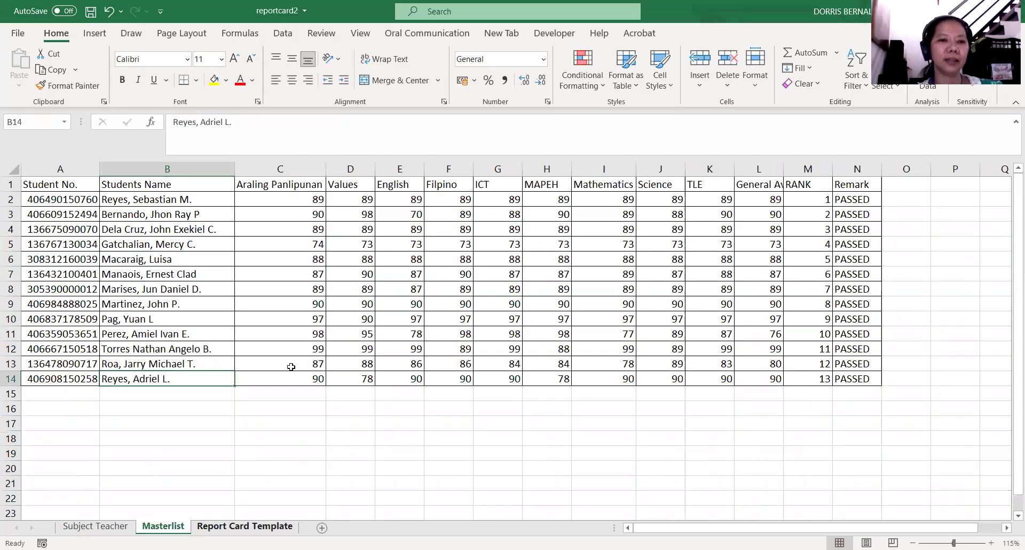
left_click(180, 528)
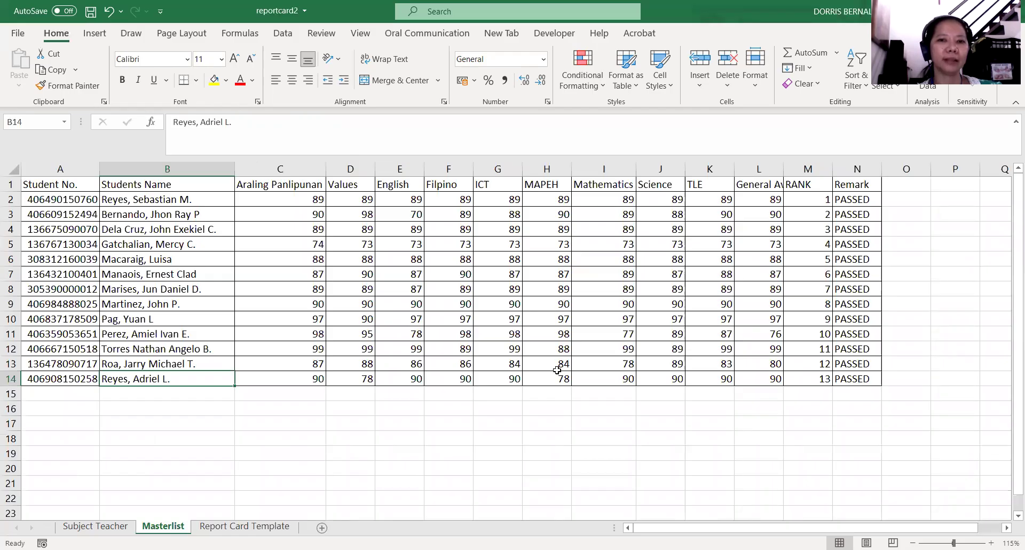
left_click(251, 527)
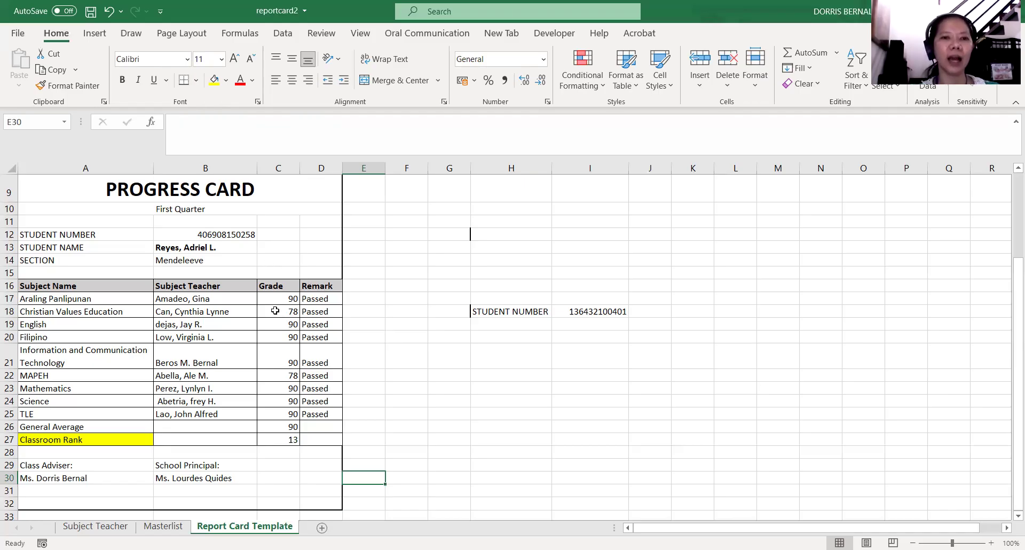
Step: Switch the report card to a different student using the B12 student-number dropdown
right_click(246, 231)
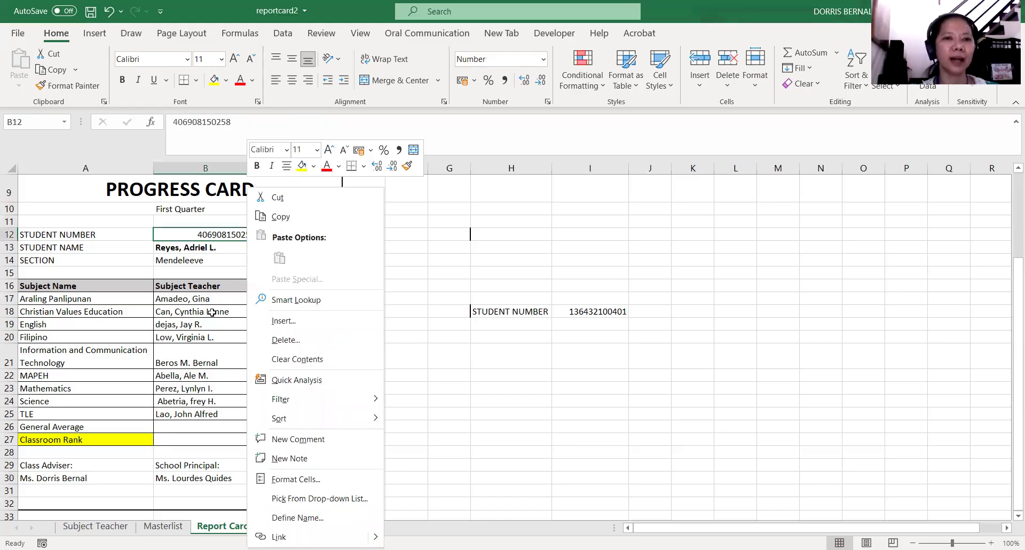
key("Escape")
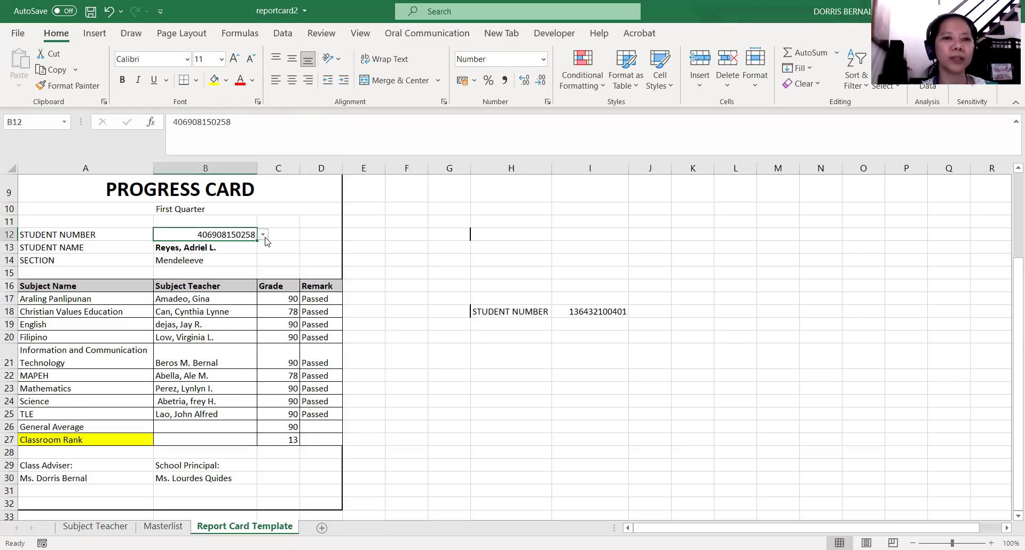
left_click(264, 235)
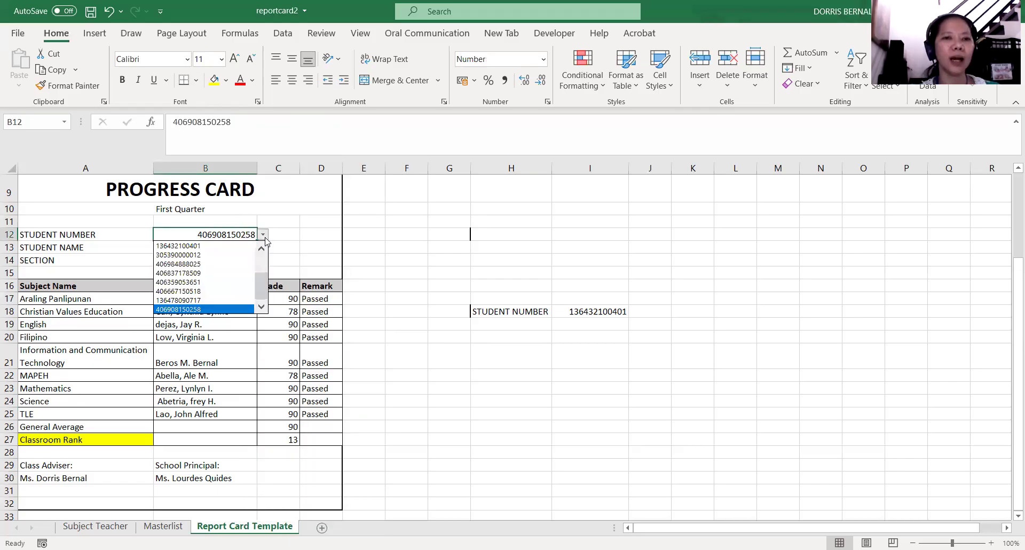
left_click(209, 264)
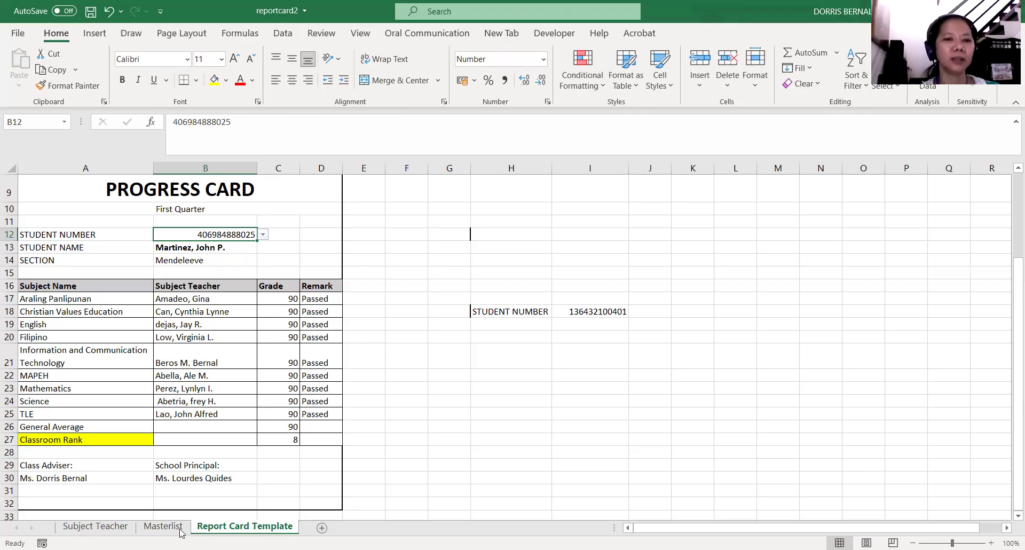
Step: In the Masterlist, set the row 9 student's Values grade (D9) to 78 and English grade (E9) to 87
left_click(163, 527)
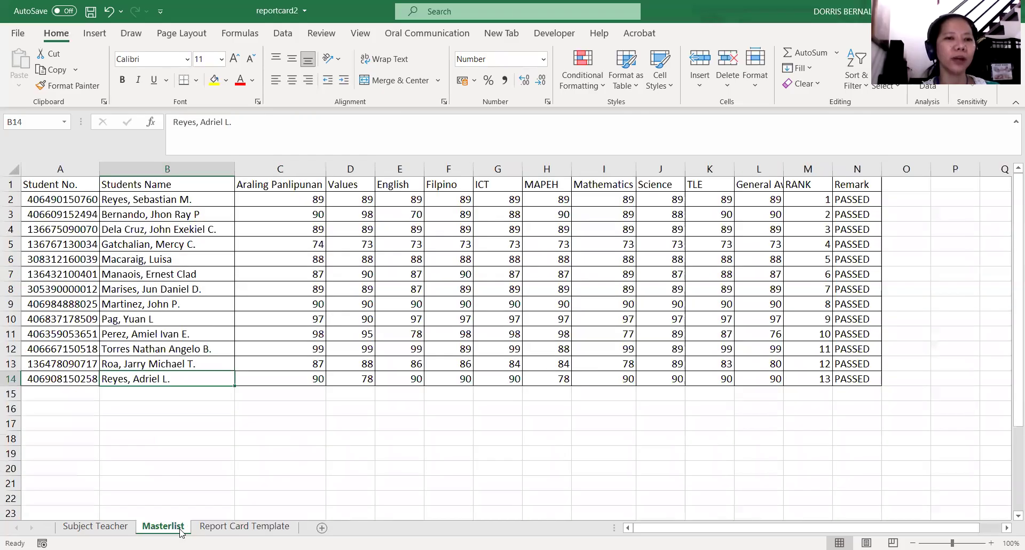
left_click(351, 306)
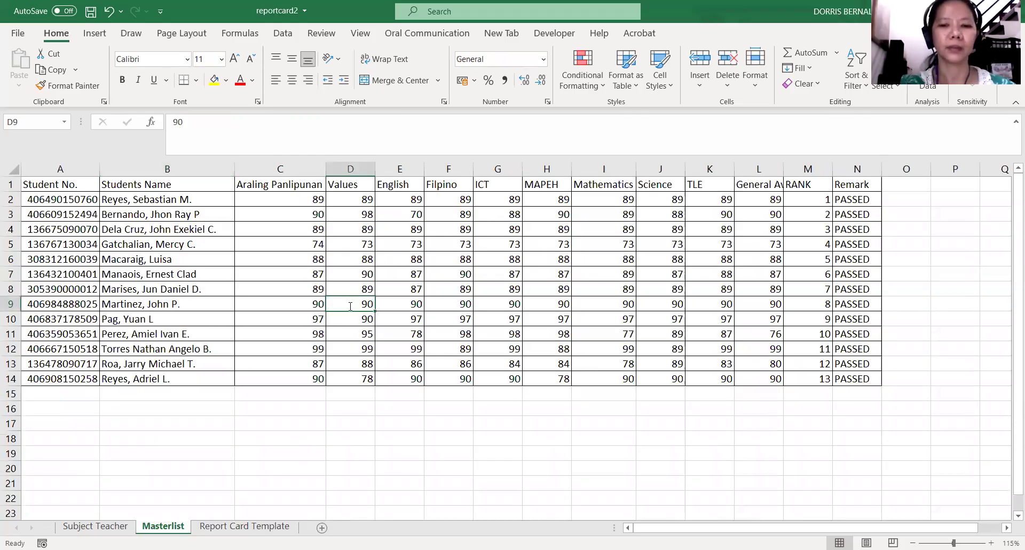
type("78")
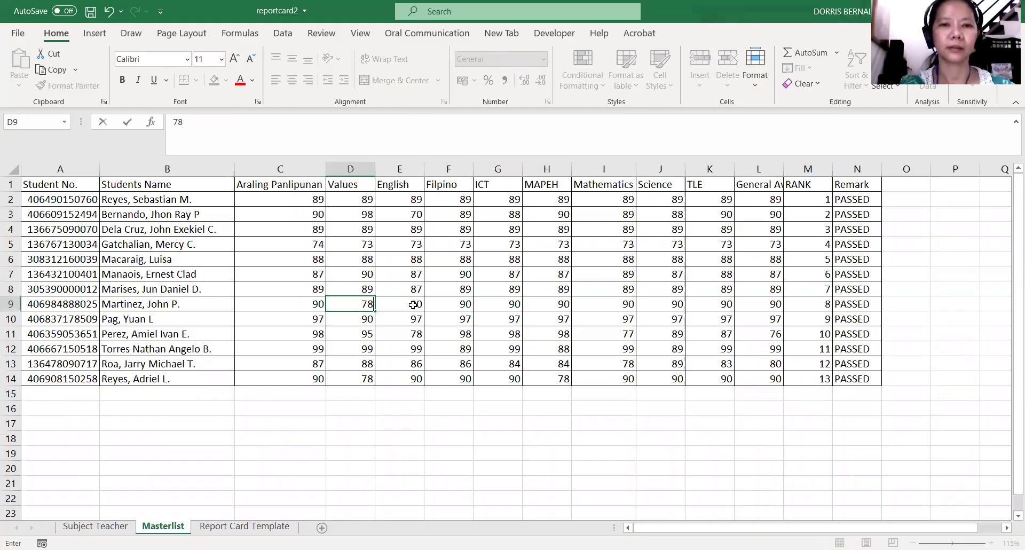
left_click(413, 304)
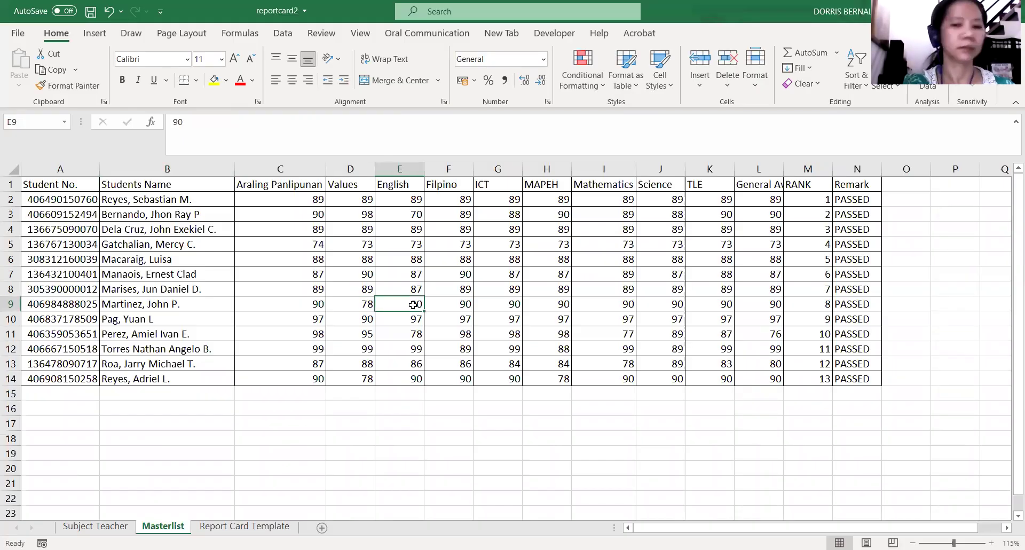
type("87")
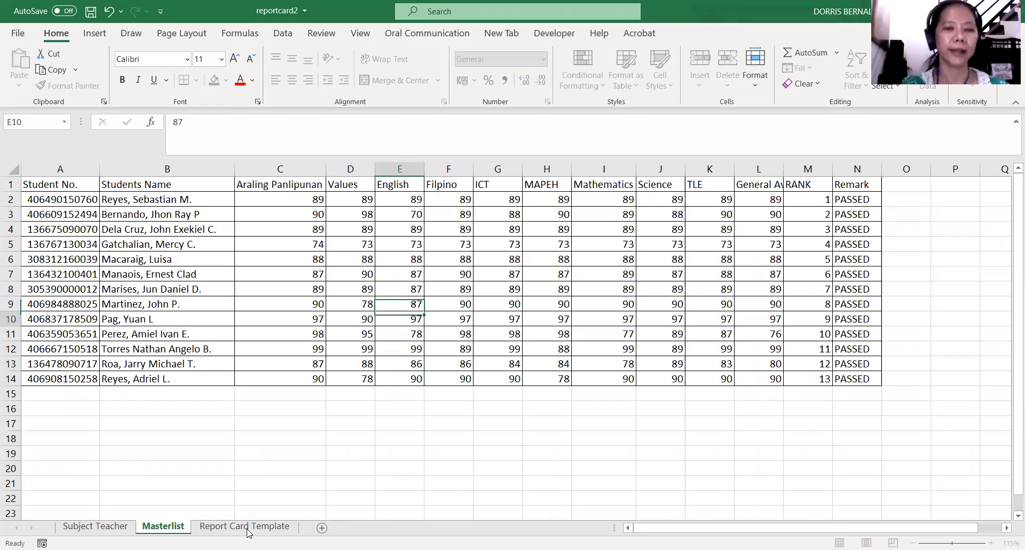
key("Return")
left_click(238, 529)
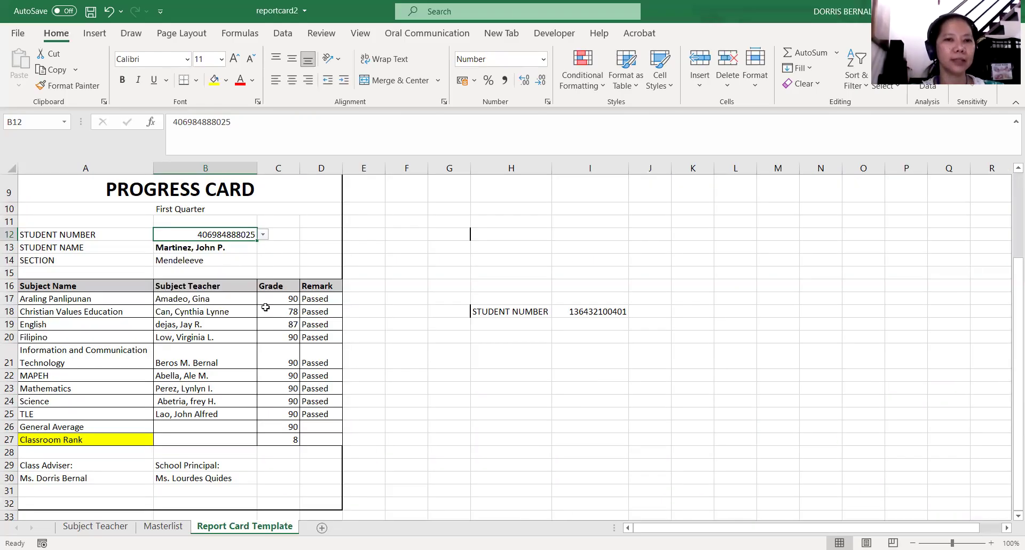
left_click(263, 235)
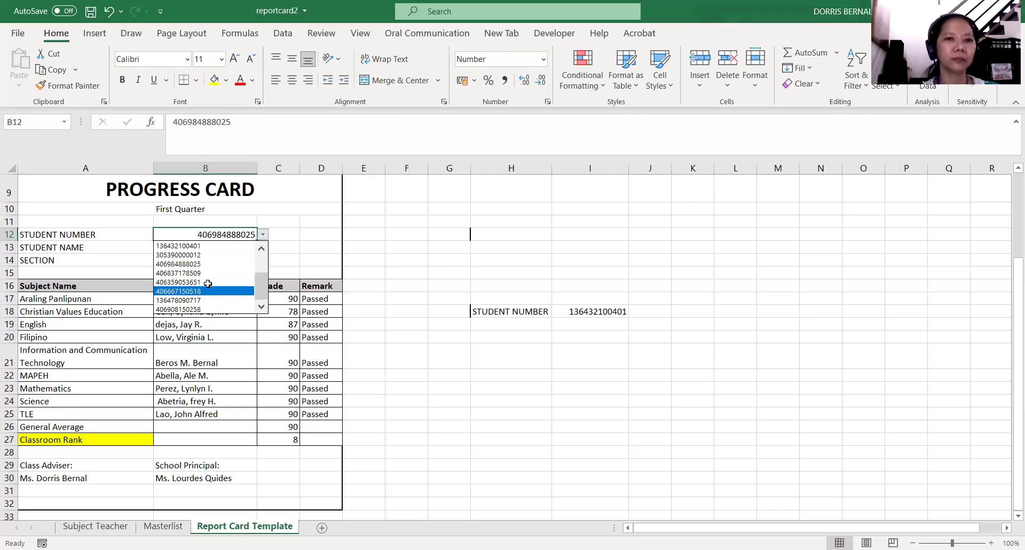
left_click(207, 290)
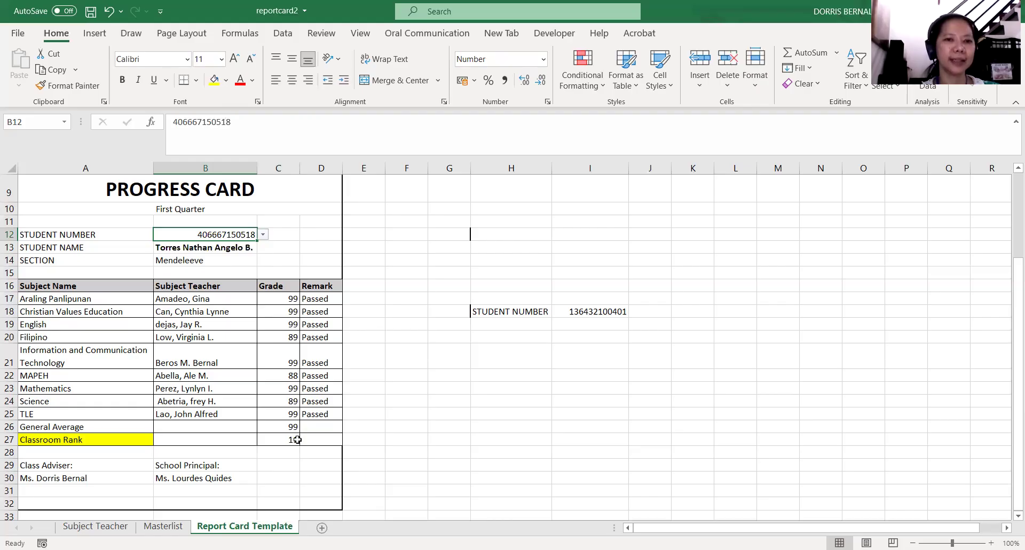
left_click(263, 235)
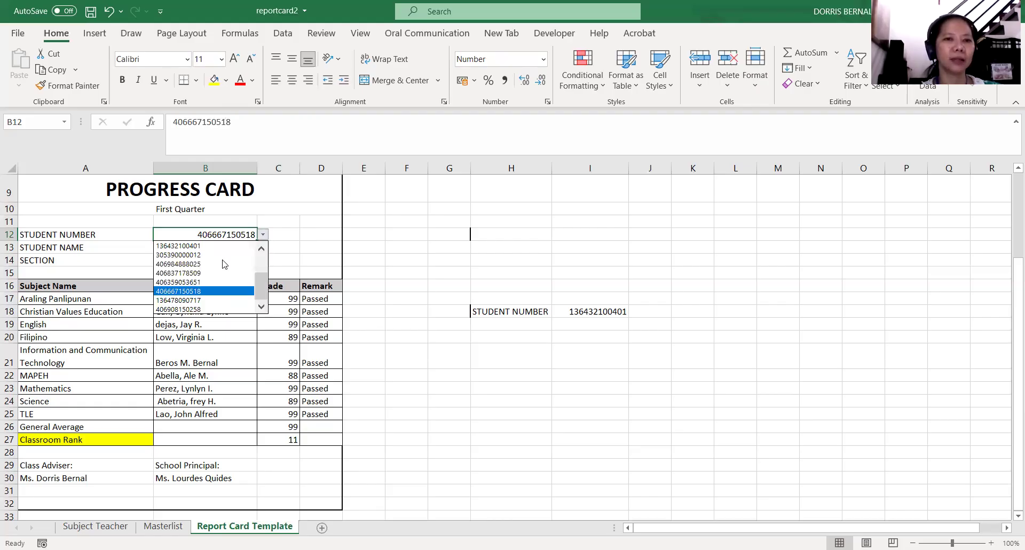
left_click(223, 264)
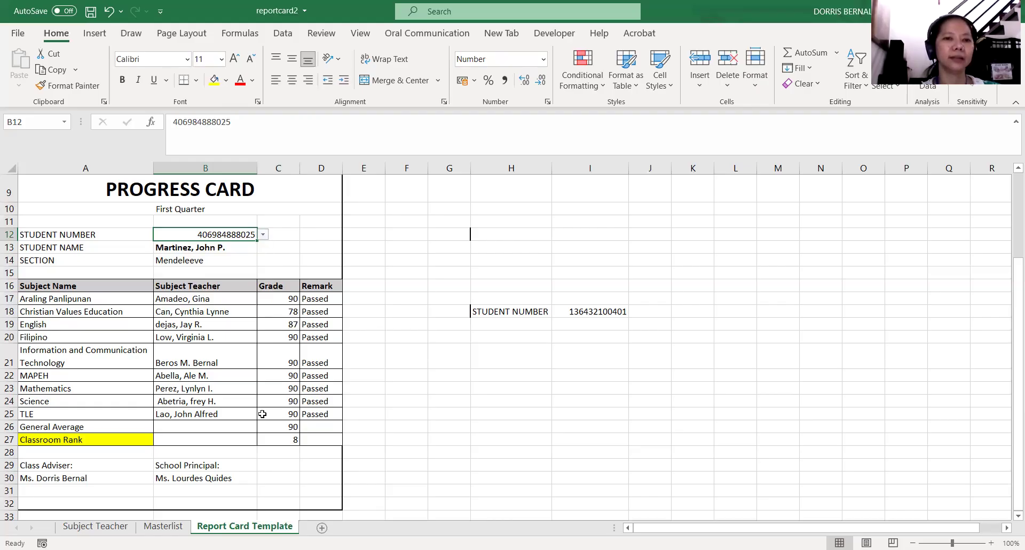